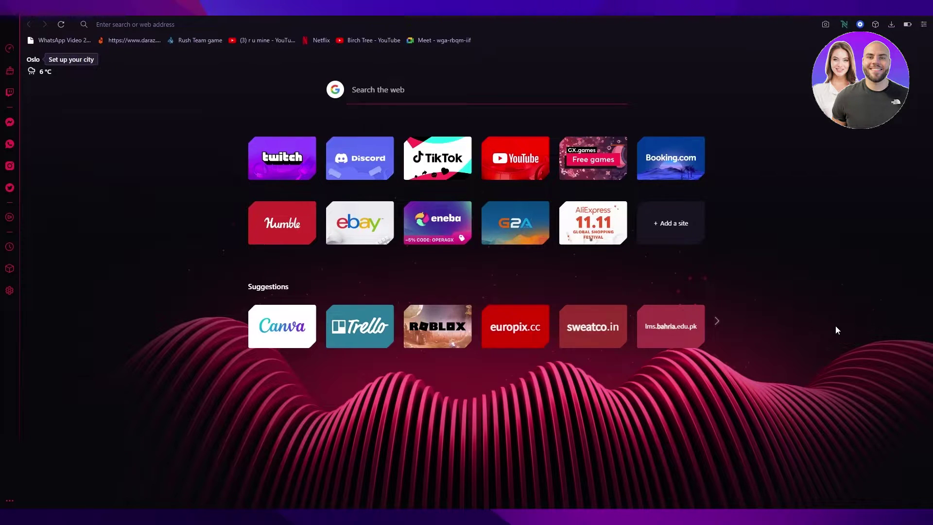
Open the Canva website in the browser.
{"action": "left_click", "coordinate": [580, 25]}
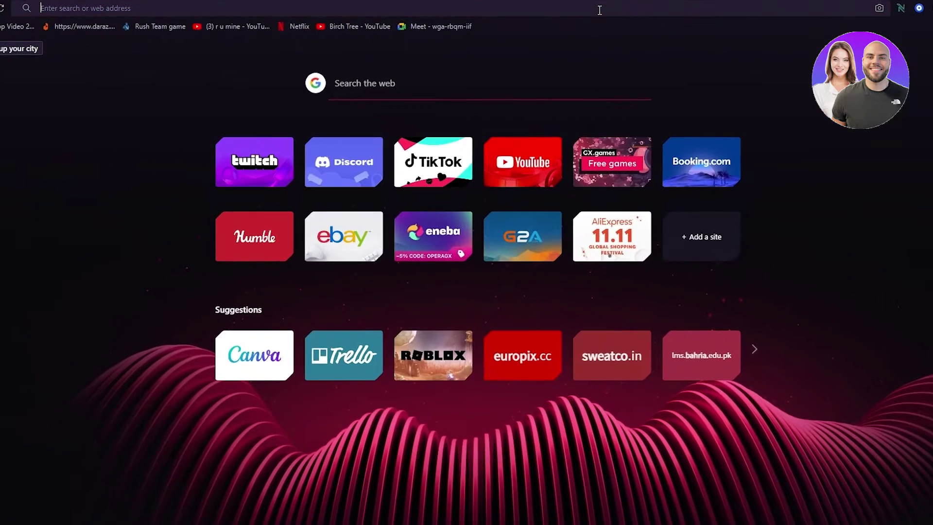
{"action": "type", "text": "canva"}
{"action": "key", "text": "Return"}
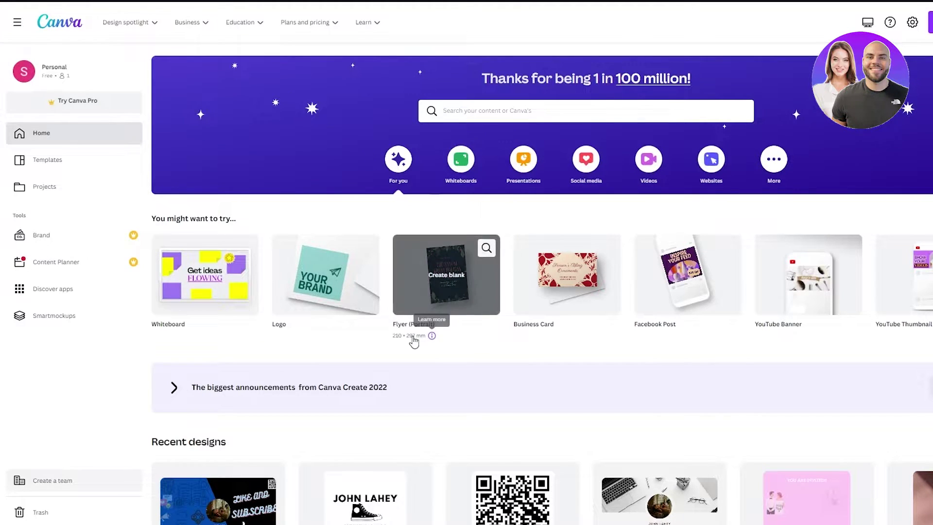
{"action": "scroll", "coordinate": [413, 340], "scroll_direction": "down", "scroll_amount": 1}
{"action": "scroll", "coordinate": [349, 196], "scroll_direction": "up", "scroll_amount": 1}
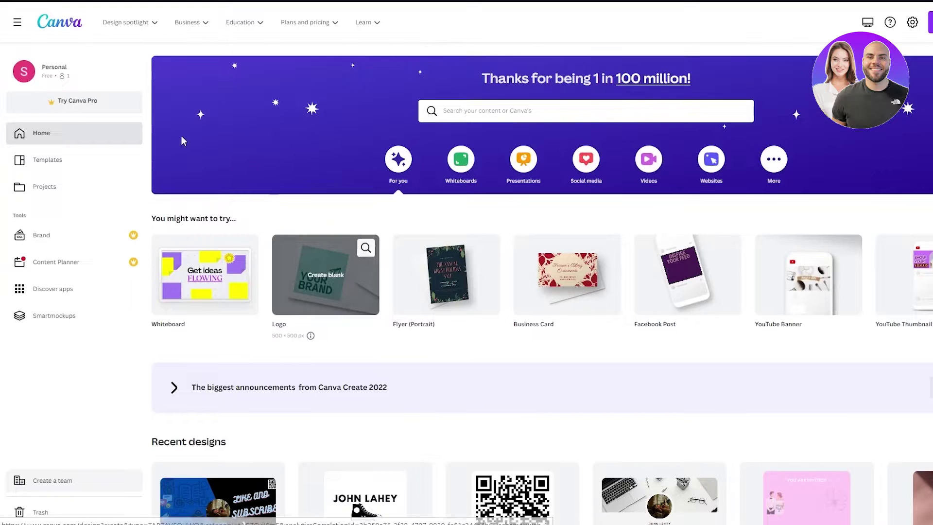
{"action": "mouse_move", "coordinate": [114, 28]}
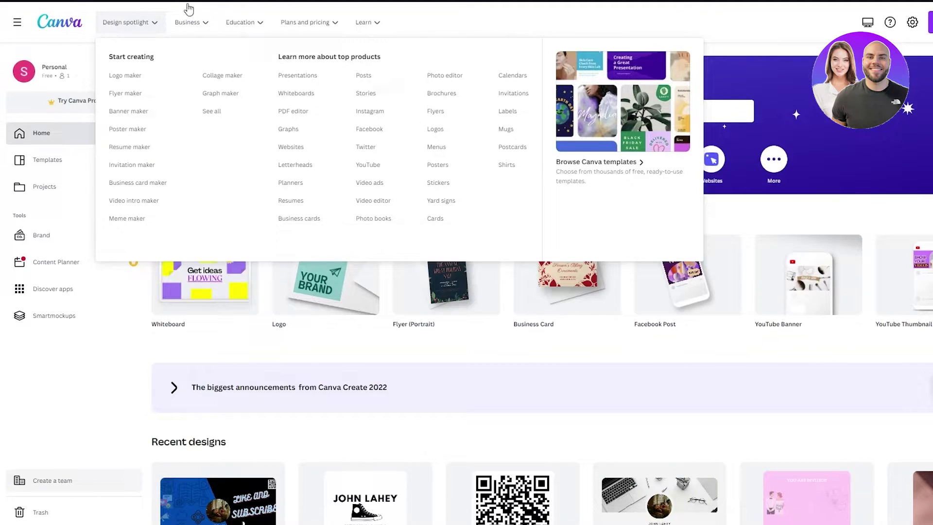
{"action": "mouse_move", "coordinate": [199, 25]}
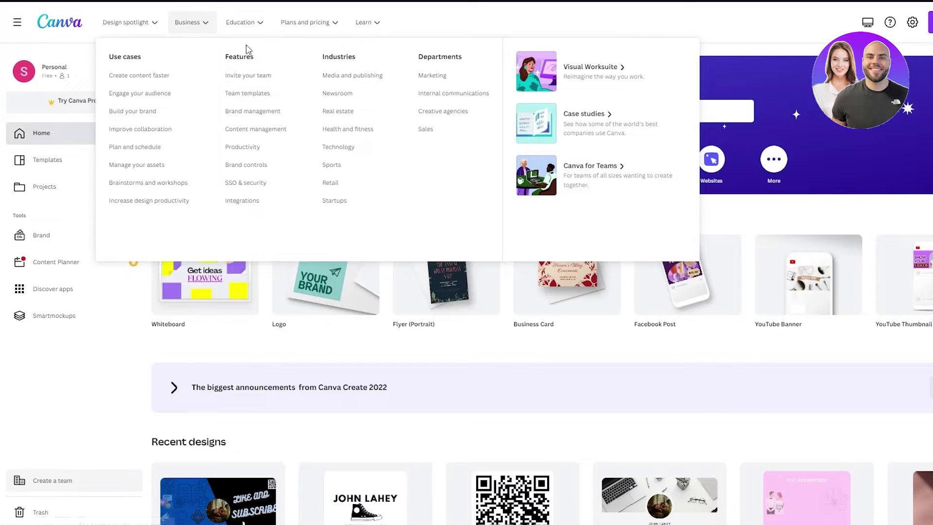
{"action": "mouse_move", "coordinate": [324, 29]}
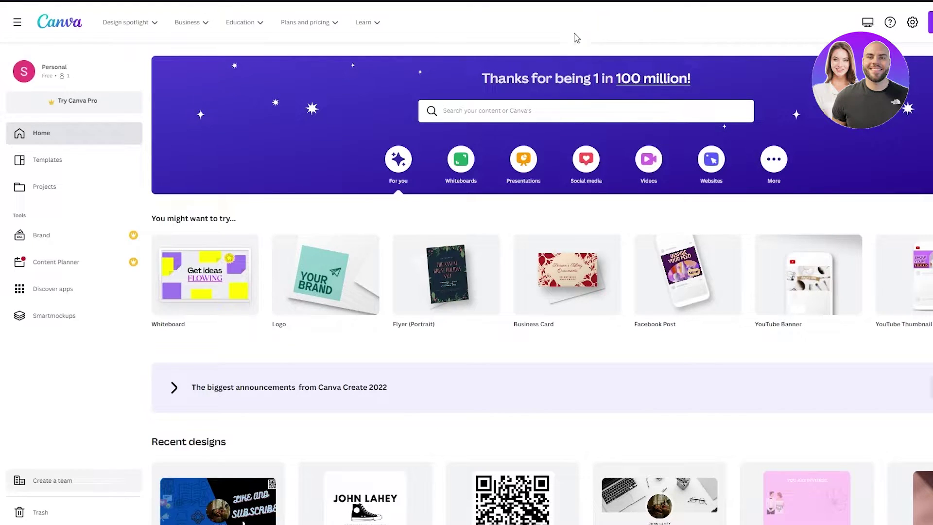
{"action": "left_click", "coordinate": [540, 112]}
{"action": "type", "text": "tiktok"}
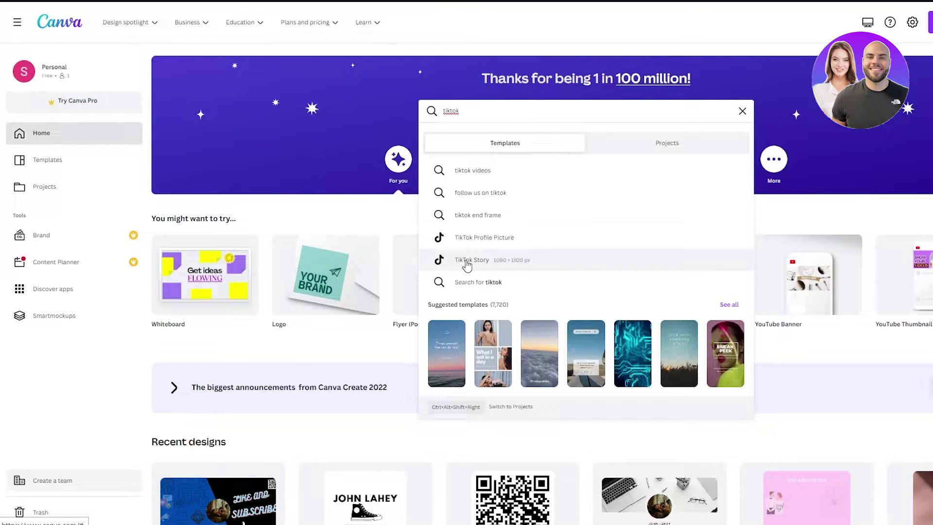
{"action": "left_click", "coordinate": [601, 33]}
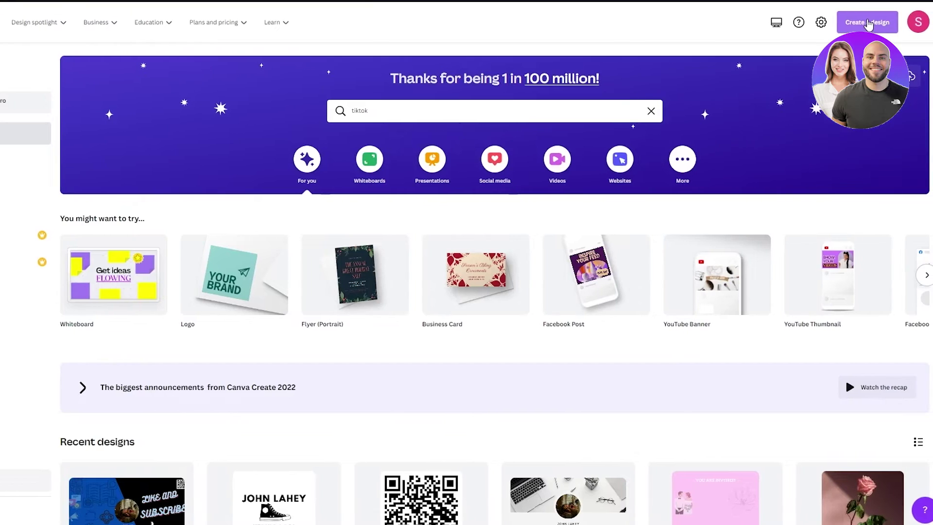
{"action": "left_click", "coordinate": [868, 23]}
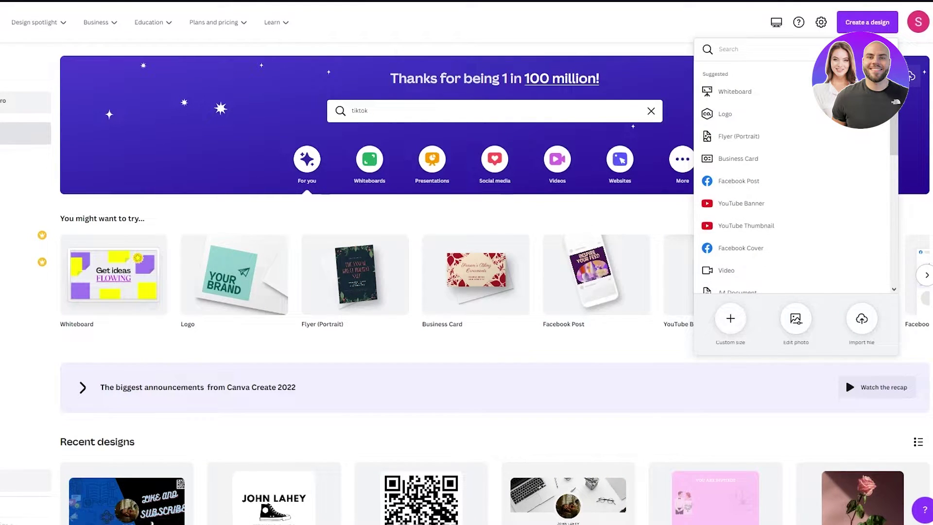
{"action": "left_click", "coordinate": [578, 36]}
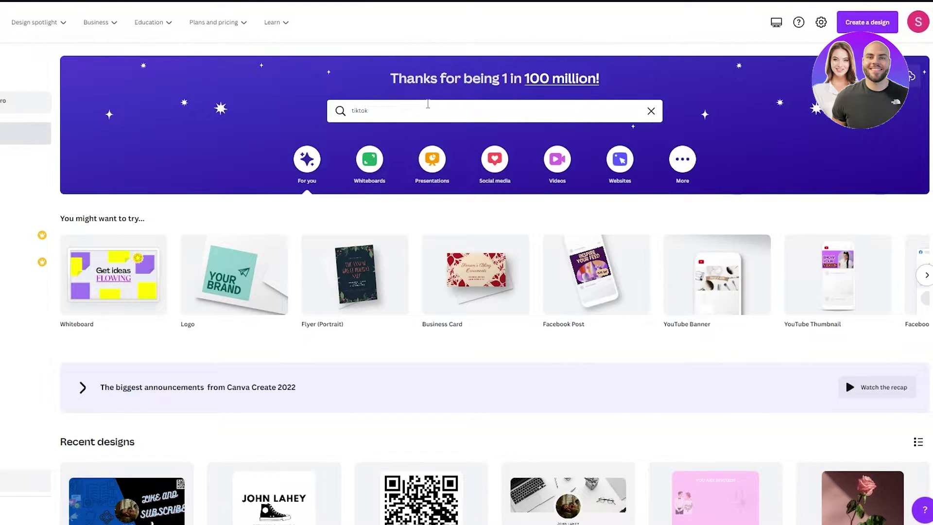
Search for "reel" instead of "tiktok" and open the Instagram Reel template category.
{"action": "left_click", "coordinate": [428, 104]}
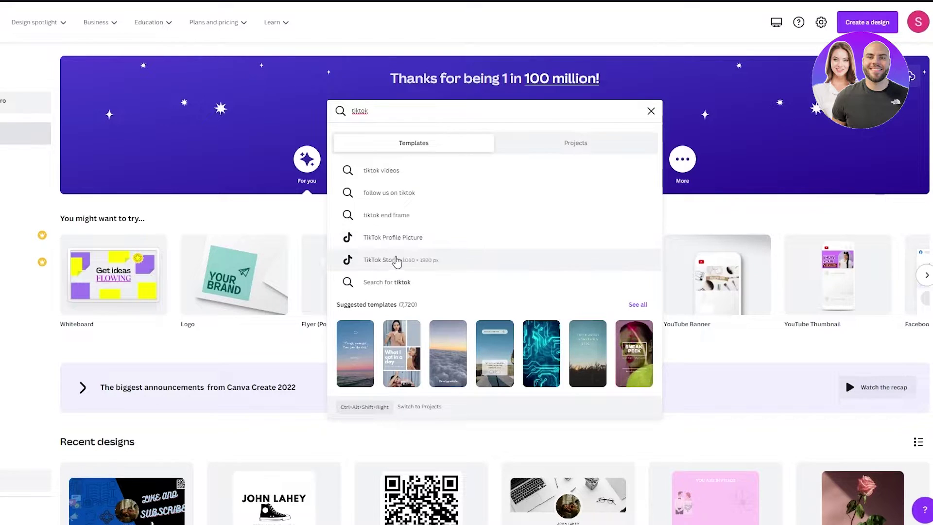
{"action": "left_click_drag", "start_coordinate": [399, 114], "coordinate": [256, 131]}
{"action": "type", "text": "reel"}
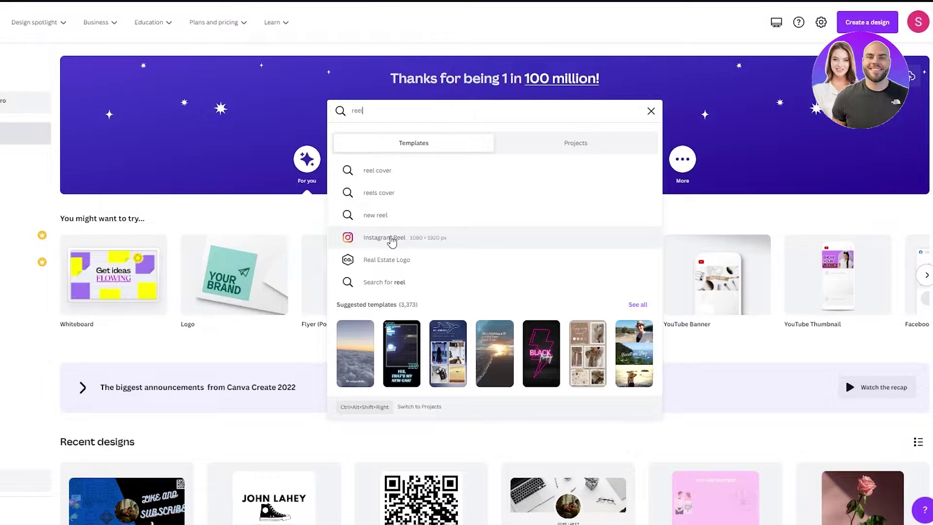
{"action": "left_click", "coordinate": [392, 238]}
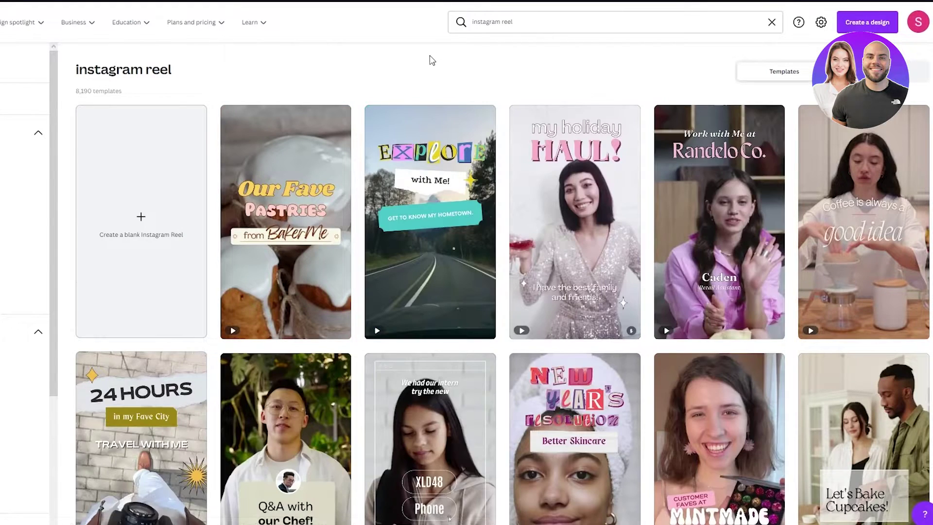
Look through the Instagram Reel templates and create a blank Instagram Reel design.
{"action": "scroll", "coordinate": [166, 116], "scroll_direction": "down", "scroll_amount": 5}
{"action": "scroll", "coordinate": [454, 77], "scroll_direction": "up", "scroll_amount": 5}
{"action": "scroll", "coordinate": [355, 116], "scroll_direction": "down", "scroll_amount": 5}
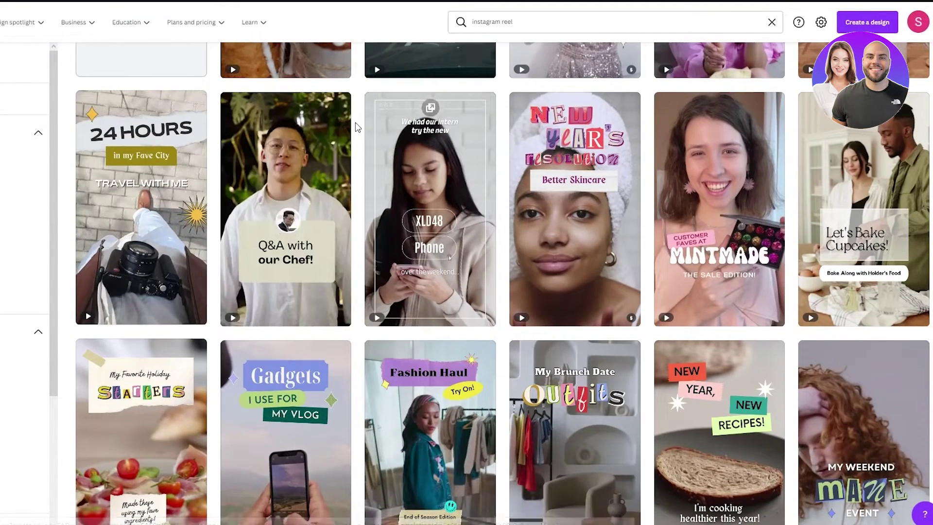
{"action": "scroll", "coordinate": [355, 125], "scroll_direction": "down", "scroll_amount": 1}
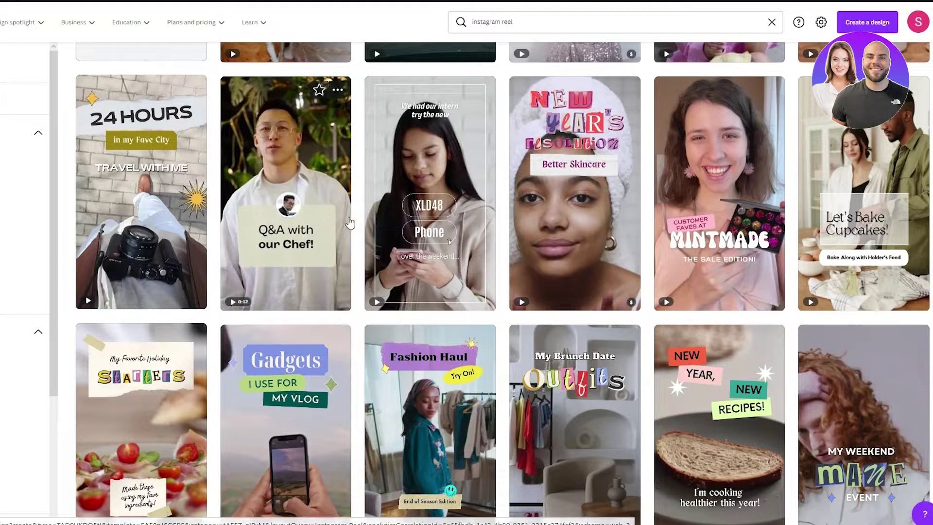
{"action": "scroll", "coordinate": [354, 222], "scroll_direction": "down", "scroll_amount": 5}
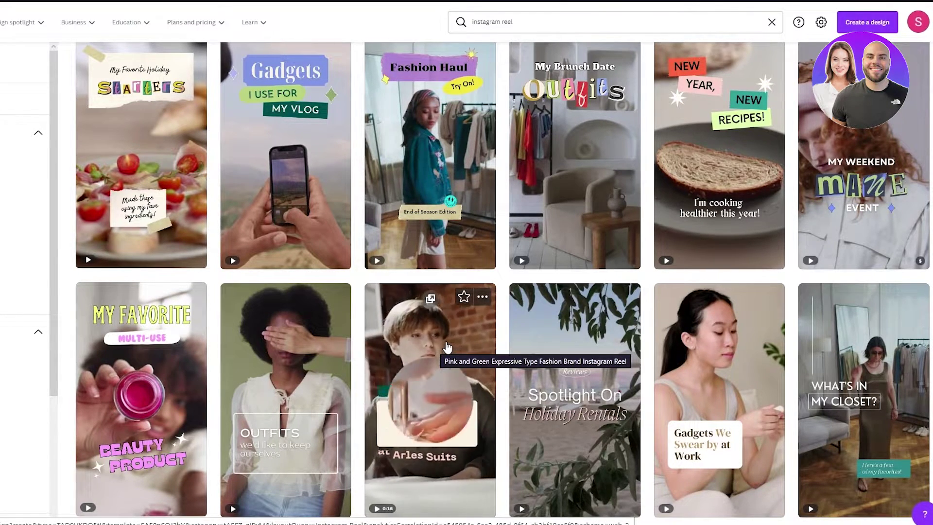
{"action": "scroll", "coordinate": [447, 346], "scroll_direction": "up", "scroll_amount": 10}
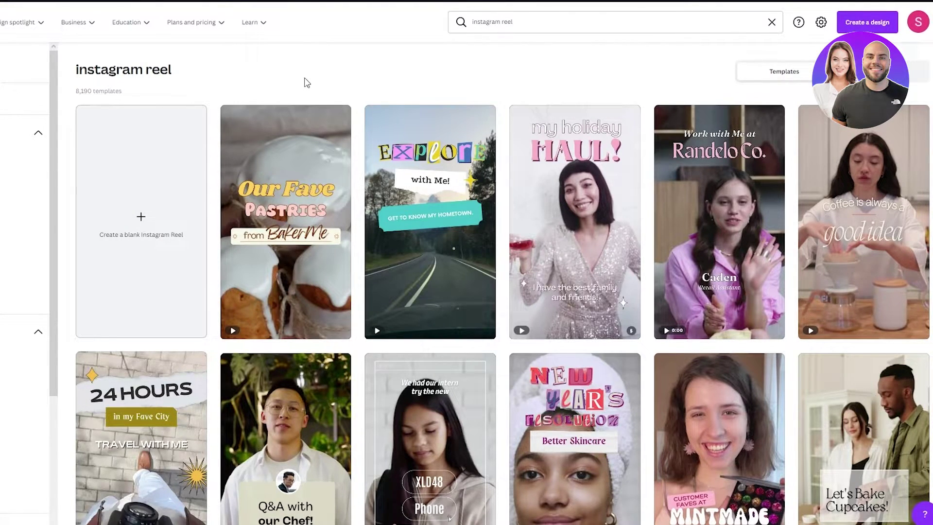
{"action": "left_click", "coordinate": [153, 234]}
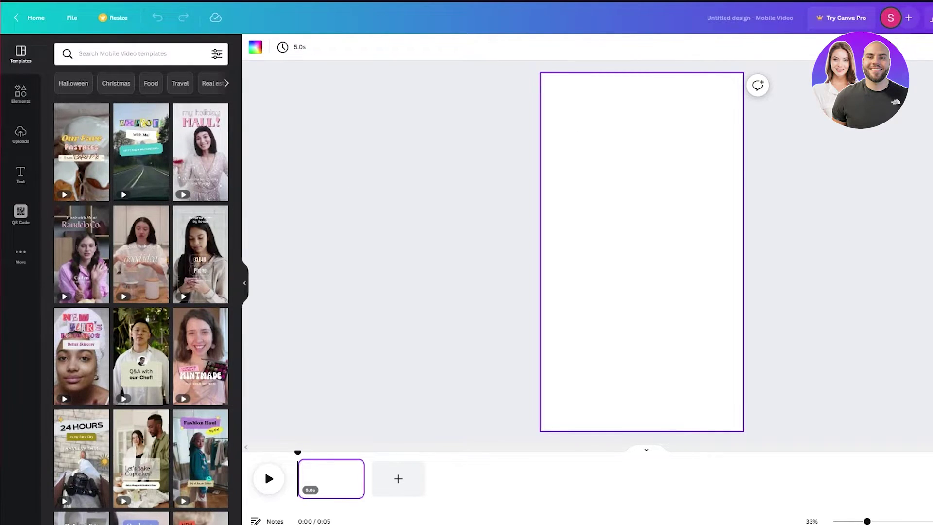
{"action": "left_click", "coordinate": [21, 134]}
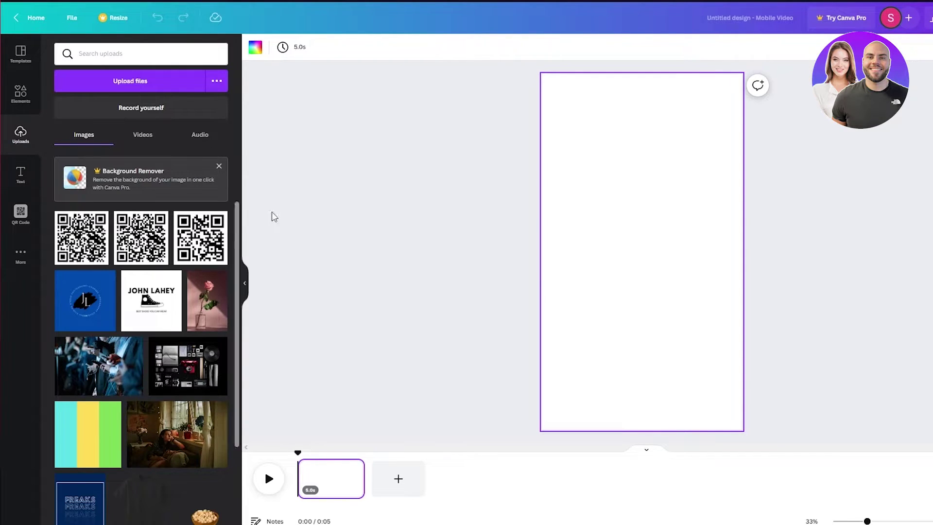
{"action": "scroll", "coordinate": [131, 316], "scroll_direction": "down", "scroll_amount": 5}
{"action": "scroll", "coordinate": [124, 318], "scroll_direction": "up", "scroll_amount": 5}
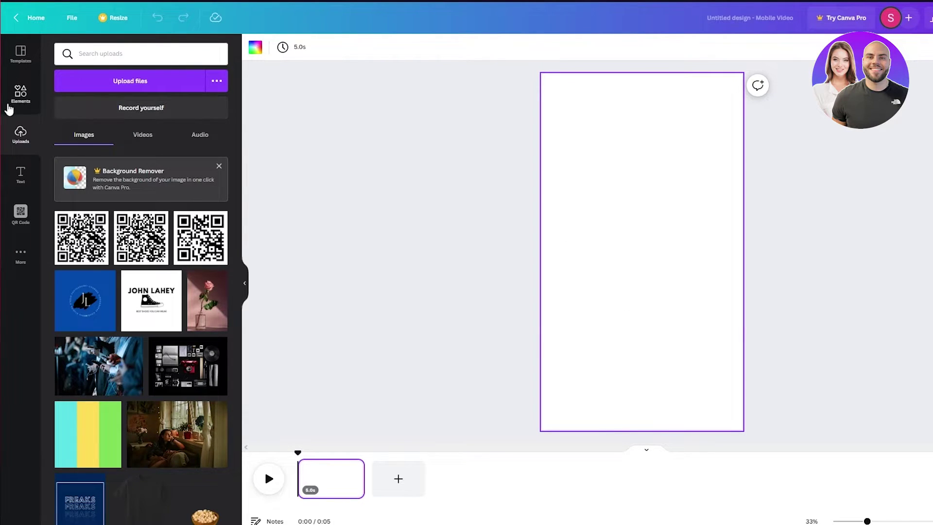
Apply the first page of the White Digital UI Fashion Brand Instagram Reel template to the blank page.
{"action": "left_click", "coordinate": [18, 54]}
{"action": "scroll", "coordinate": [183, 236], "scroll_direction": "down", "scroll_amount": 4}
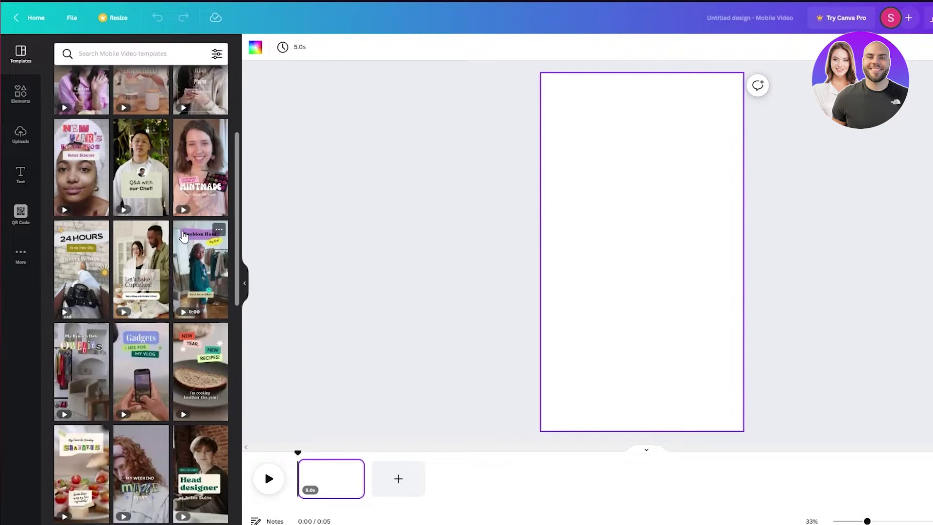
{"action": "scroll", "coordinate": [183, 237], "scroll_direction": "down", "scroll_amount": 5}
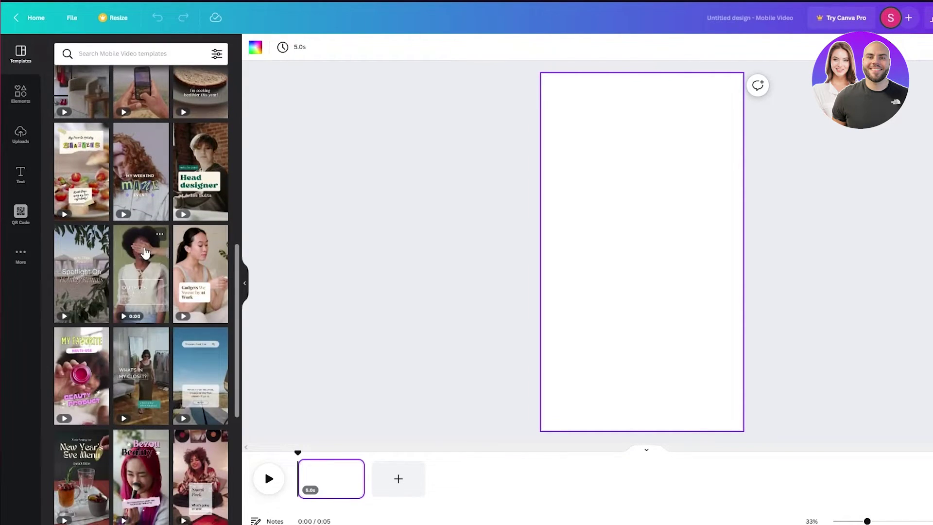
{"action": "left_click", "coordinate": [141, 272]}
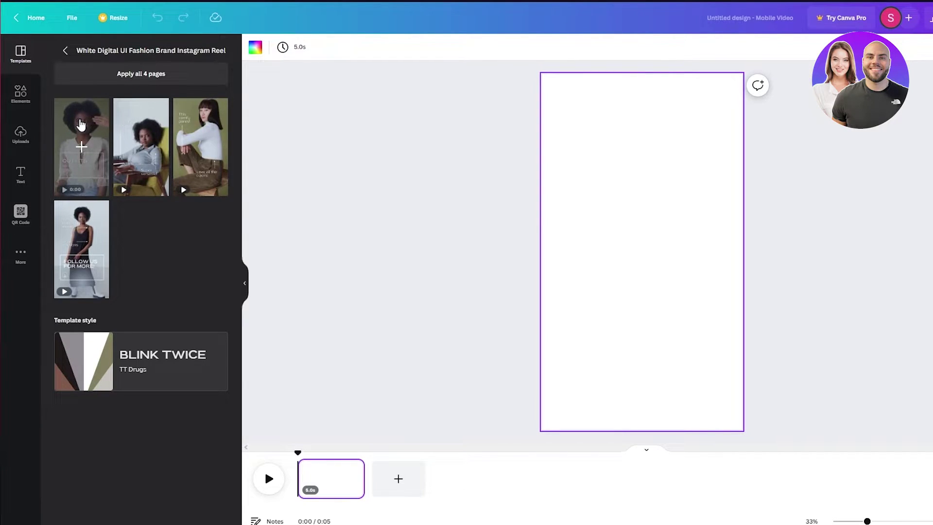
{"action": "left_click", "coordinate": [81, 124]}
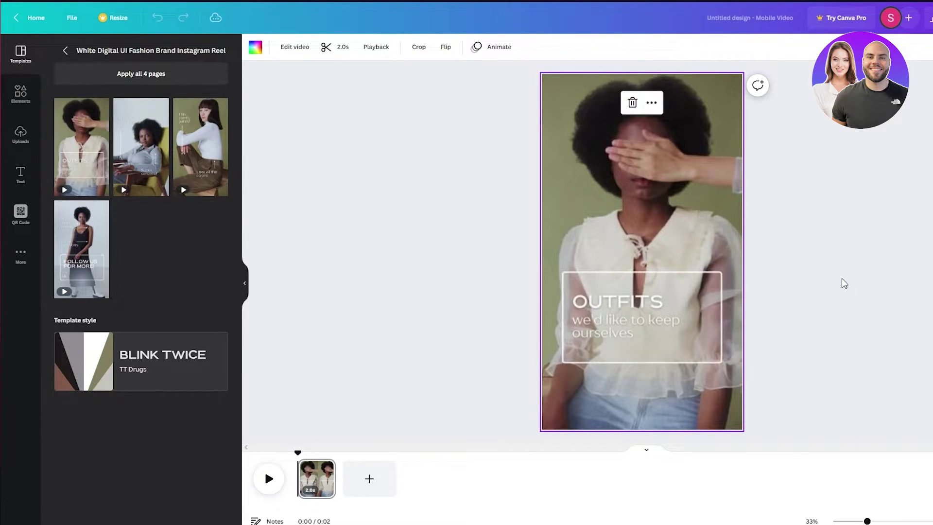
Delete the frame, the OUTFITS heading, the text below it and the remaining overlay, keeping only the background video.
{"action": "left_click", "coordinate": [422, 258]}
{"action": "left_click", "coordinate": [645, 267]}
{"action": "left_click", "coordinate": [645, 268]}
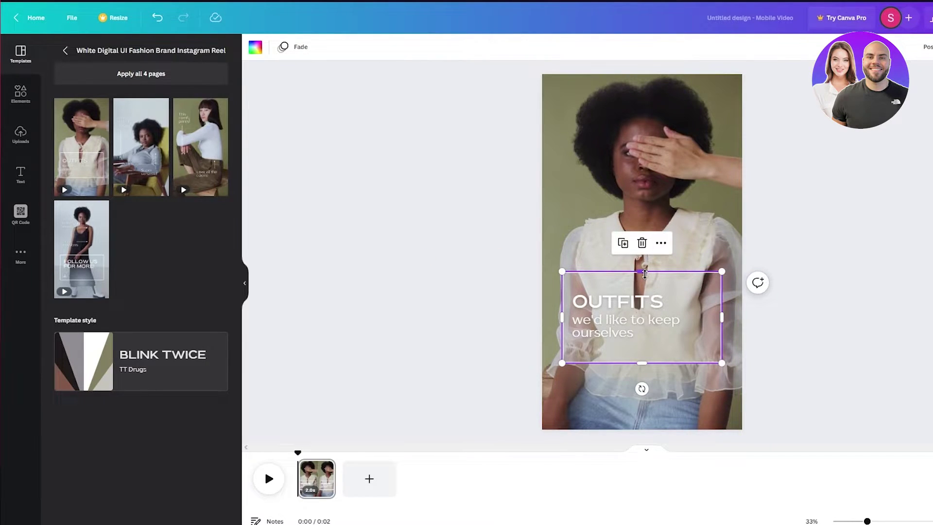
{"action": "left_click", "coordinate": [645, 300]}
{"action": "key", "text": "Delete"}
{"action": "left_click", "coordinate": [645, 328]}
{"action": "key", "text": "Delete"}
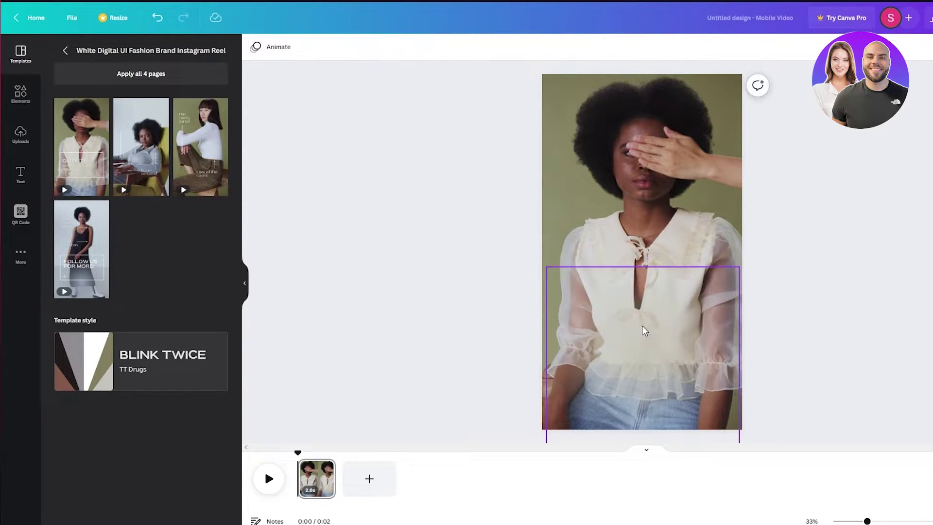
{"action": "left_click", "coordinate": [662, 307]}
{"action": "key", "text": "Delete"}
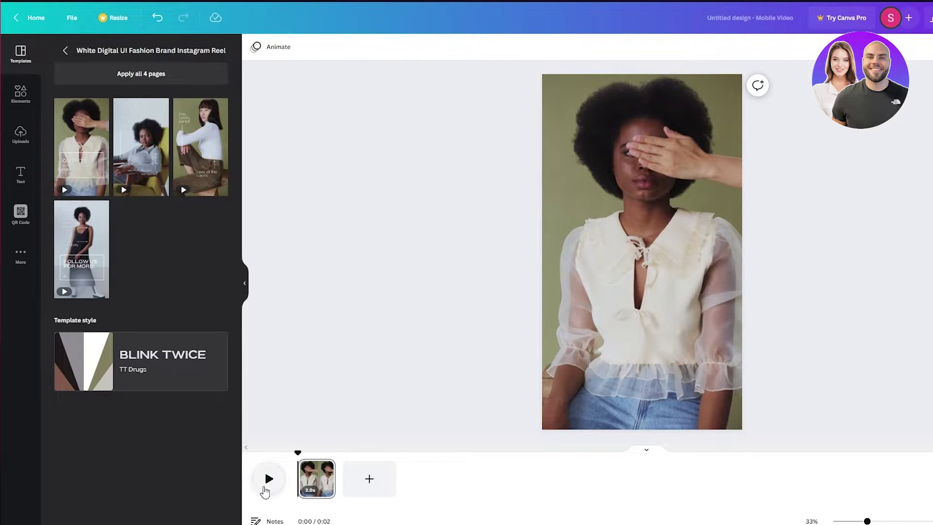
Preview the reel, and extend the page's clip on the timeline to 8.4 s.
{"action": "left_click", "coordinate": [271, 484]}
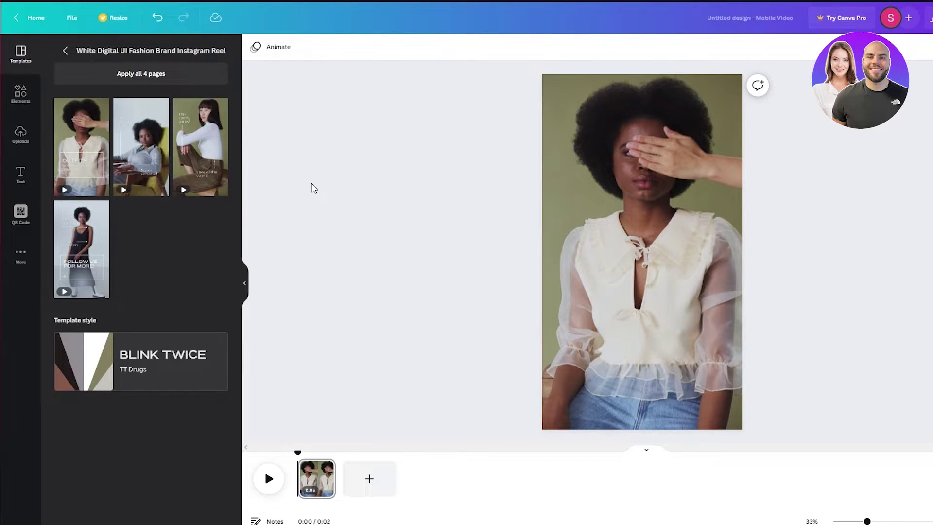
{"action": "mouse_move", "coordinate": [330, 490]}
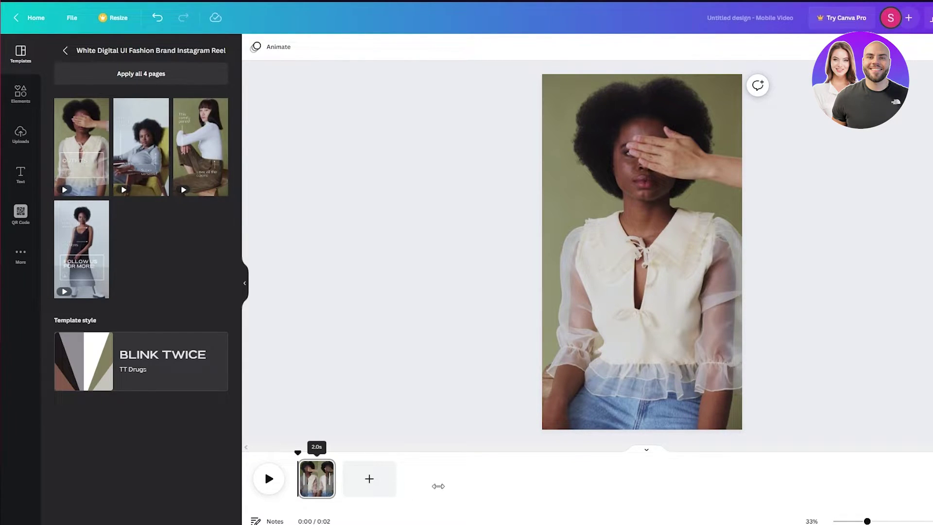
{"action": "left_click_drag", "start_coordinate": [438, 485], "coordinate": [491, 482]}
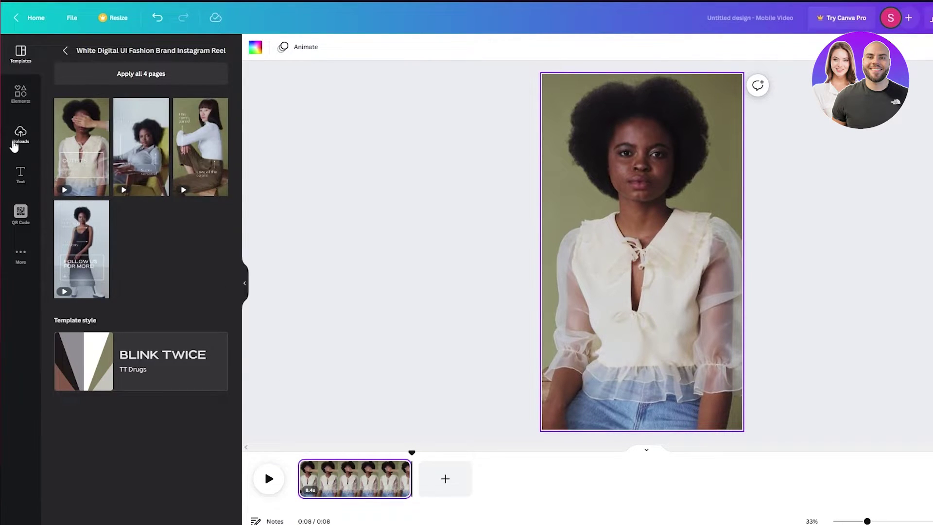
Browse the font combinations and place the pink neon GLOW text at the centre of the page, over the blouse collar.
{"action": "left_click", "coordinate": [22, 175]}
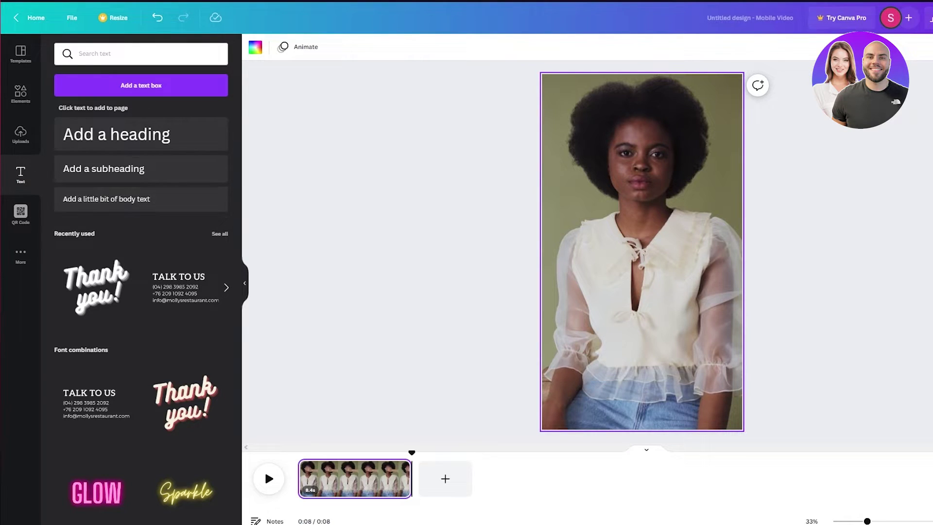
{"action": "scroll", "coordinate": [110, 260], "scroll_direction": "down", "scroll_amount": 8}
{"action": "scroll", "coordinate": [122, 346], "scroll_direction": "down", "scroll_amount": 5}
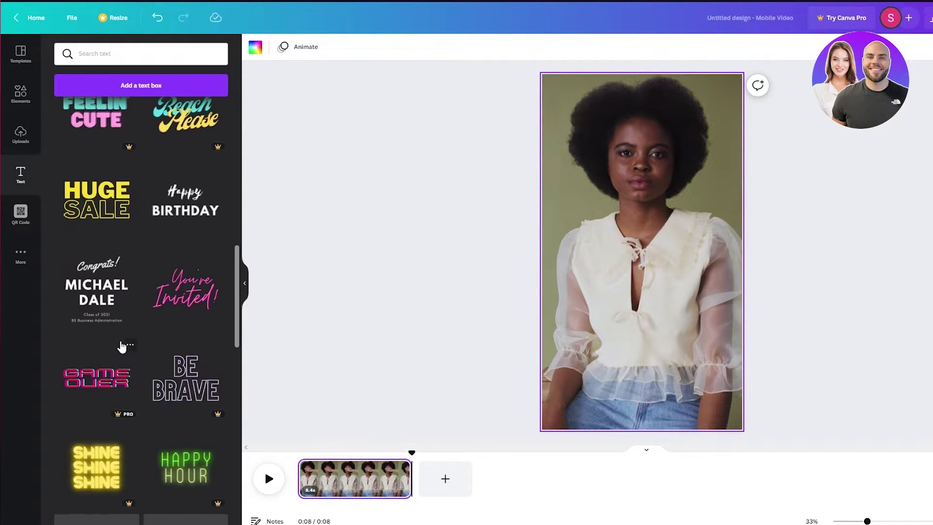
{"action": "scroll", "coordinate": [122, 346], "scroll_direction": "down", "scroll_amount": 3}
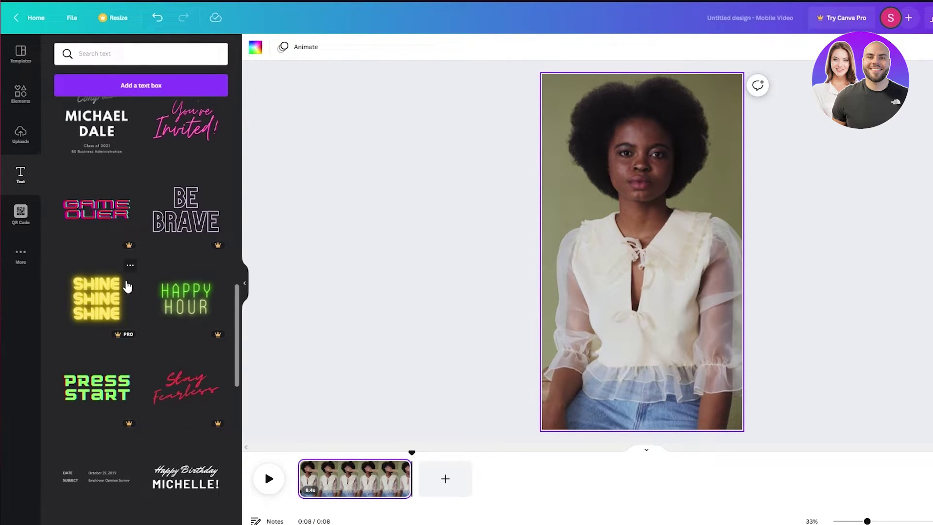
{"action": "scroll", "coordinate": [128, 287], "scroll_direction": "up", "scroll_amount": 5}
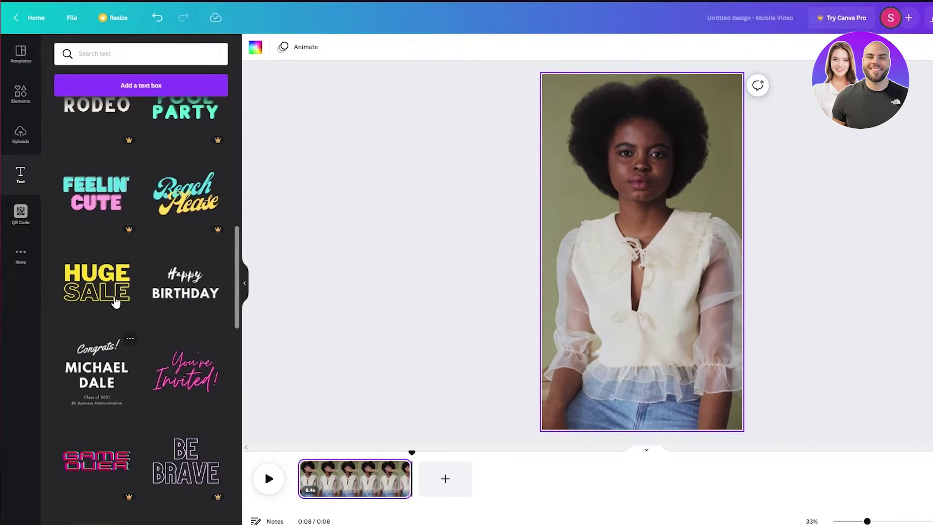
{"action": "scroll", "coordinate": [112, 257], "scroll_direction": "up", "scroll_amount": 5}
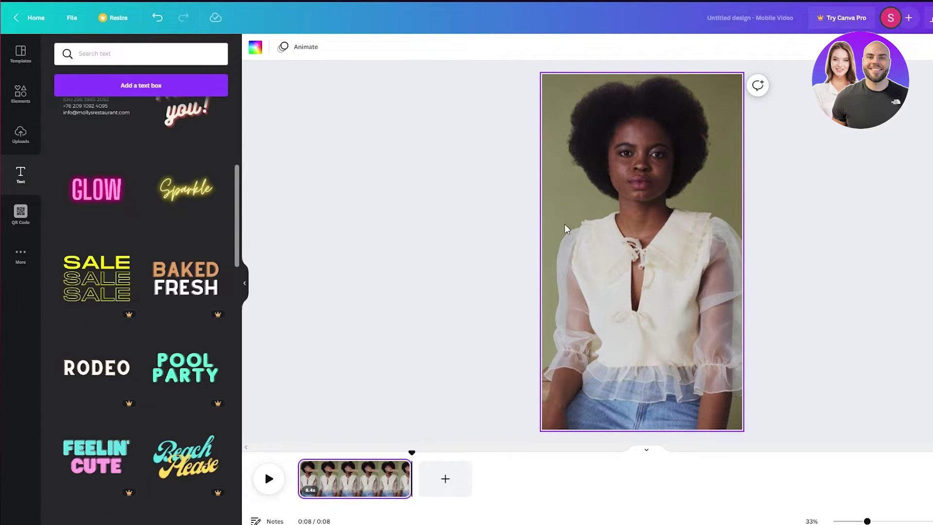
{"action": "left_click_drag", "start_coordinate": [565, 226], "coordinate": [567, 225]}
{"action": "left_click_drag", "start_coordinate": [721, 211], "coordinate": [642, 246]}
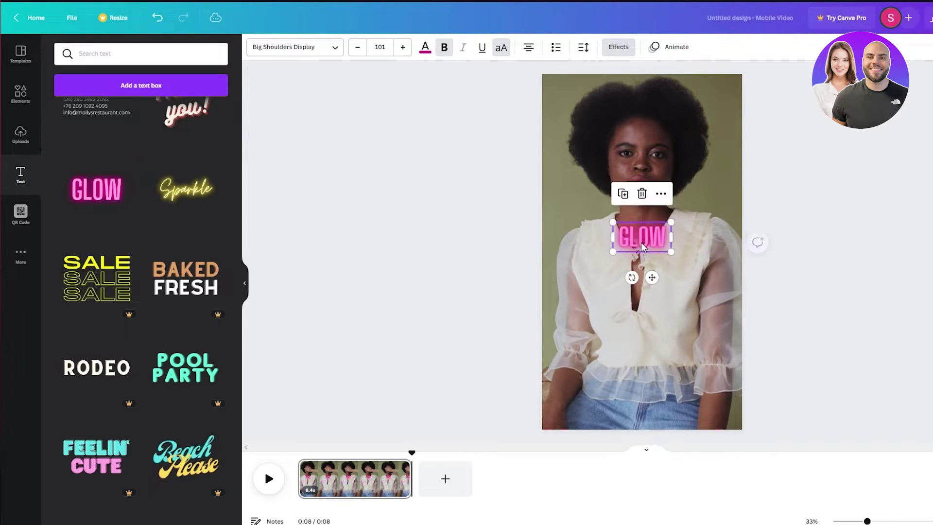
Recolour the GLOW text grey.
{"action": "double_click", "coordinate": [651, 237]}
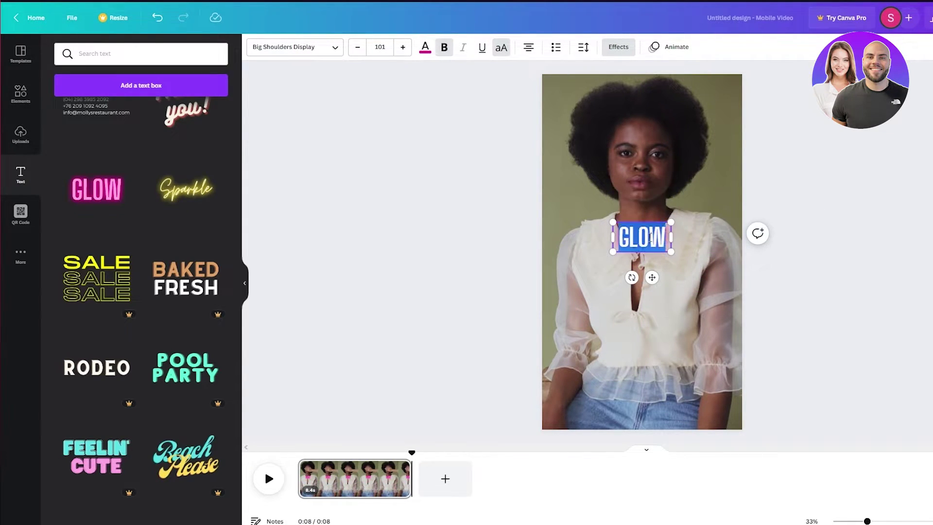
{"action": "left_click", "coordinate": [424, 47]}
{"action": "left_click", "coordinate": [126, 202]}
{"action": "left_click", "coordinate": [448, 269]}
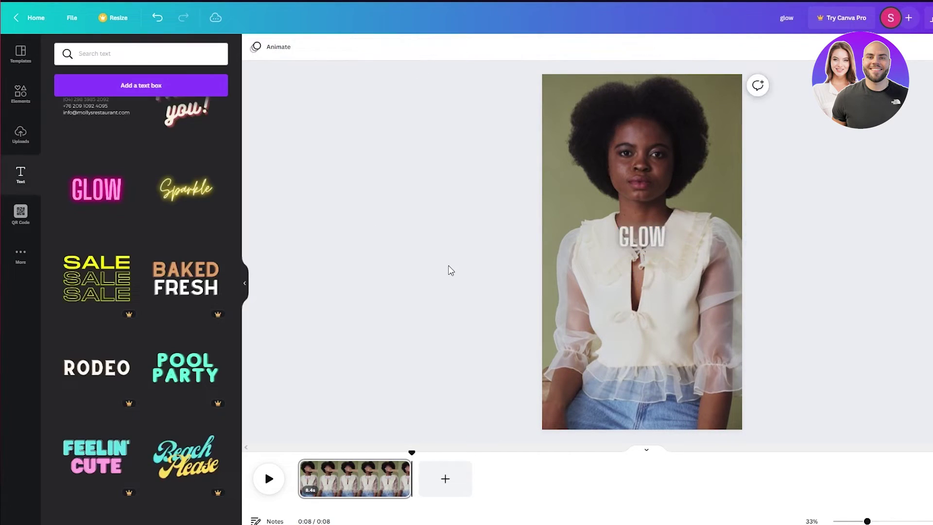
Replace the word GLOW on the page with PARTY.
{"action": "left_click", "coordinate": [649, 238]}
{"action": "double_click", "coordinate": [670, 236]}
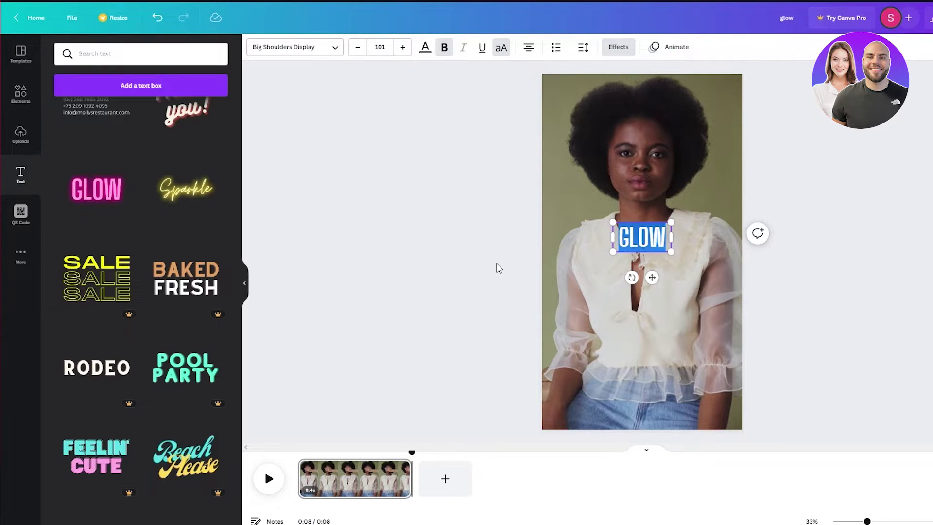
{"action": "type", "text": "PARTY"}
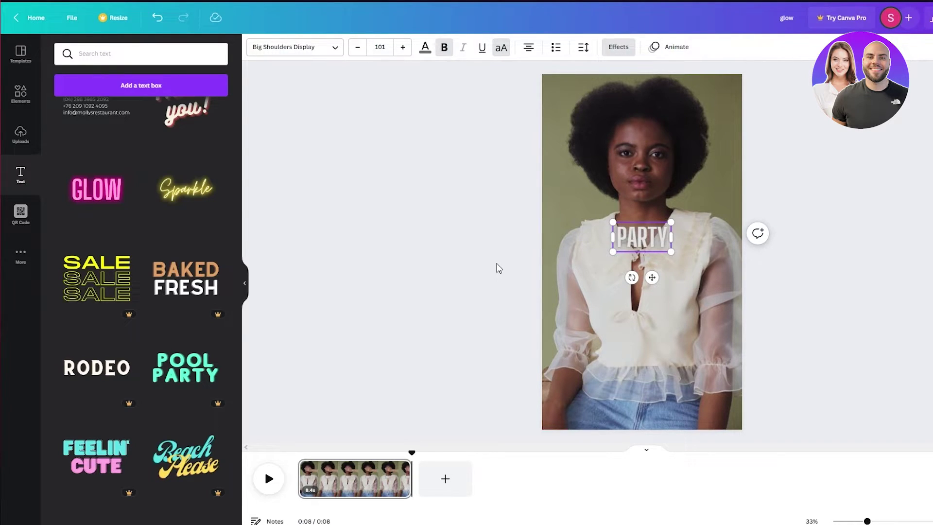
{"action": "left_click", "coordinate": [499, 268]}
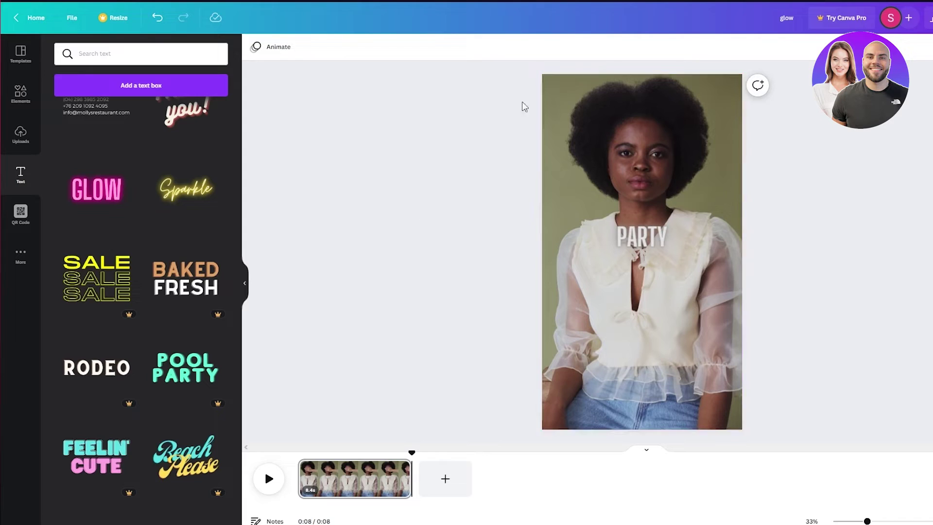
Preview the reel from the start with the text over the video.
{"action": "left_click_drag", "start_coordinate": [411, 452], "coordinate": [298, 453]}
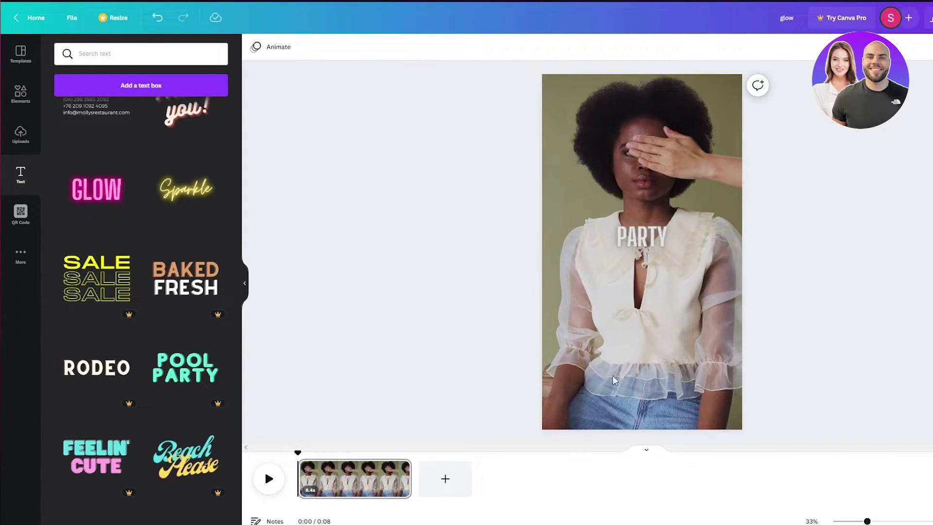
{"action": "key", "text": "space"}
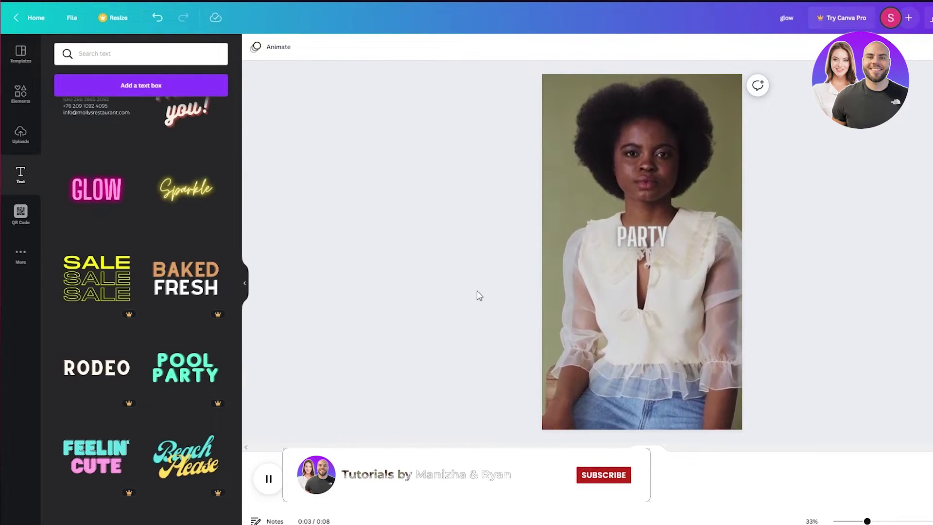
{"action": "key", "text": "space"}
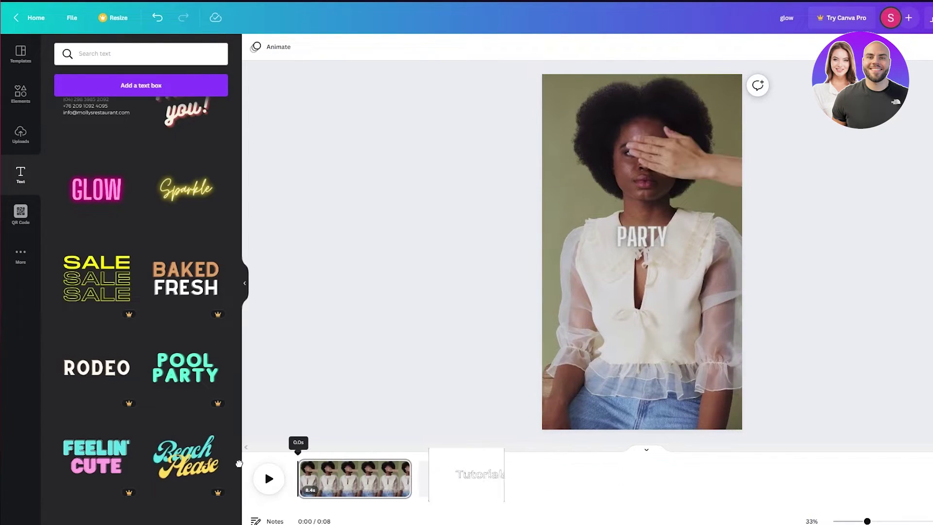
Play to about 1 second and split the page there, making the first clip 1.0 s long.
{"action": "left_click", "coordinate": [353, 495]}
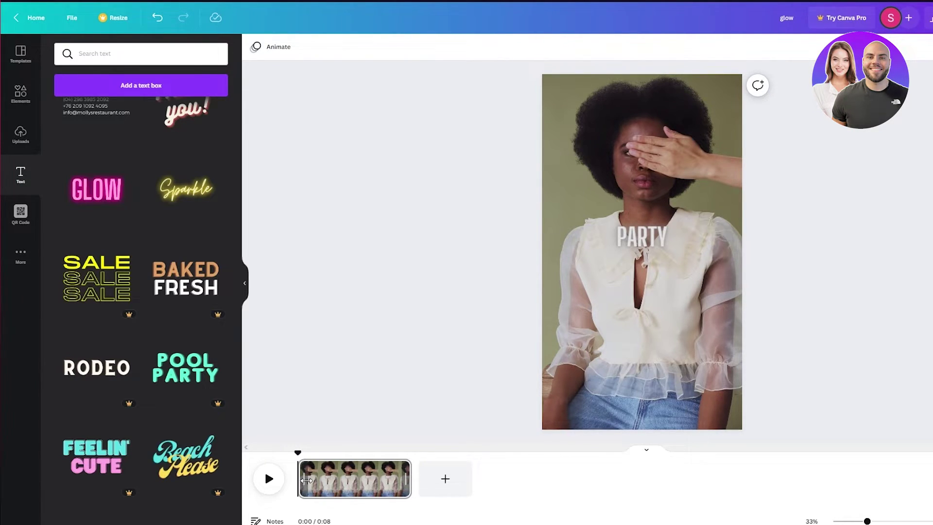
{"action": "key", "text": "space"}
{"action": "key", "text": "space"}
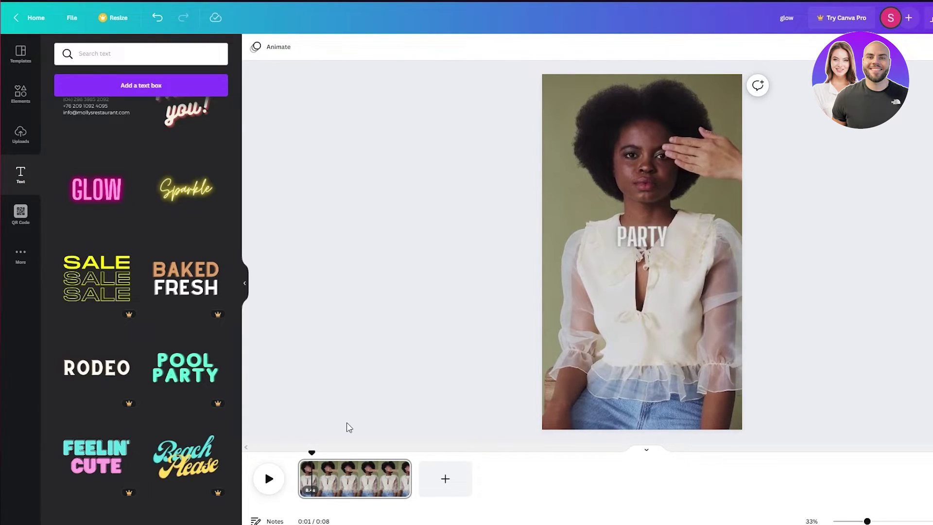
{"action": "left_click", "coordinate": [313, 479]}
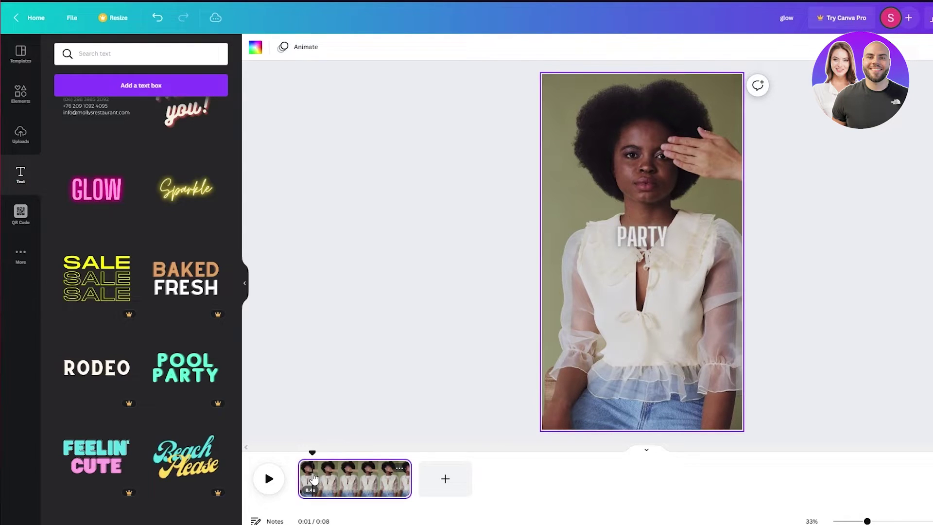
{"action": "right_click", "coordinate": [314, 478]}
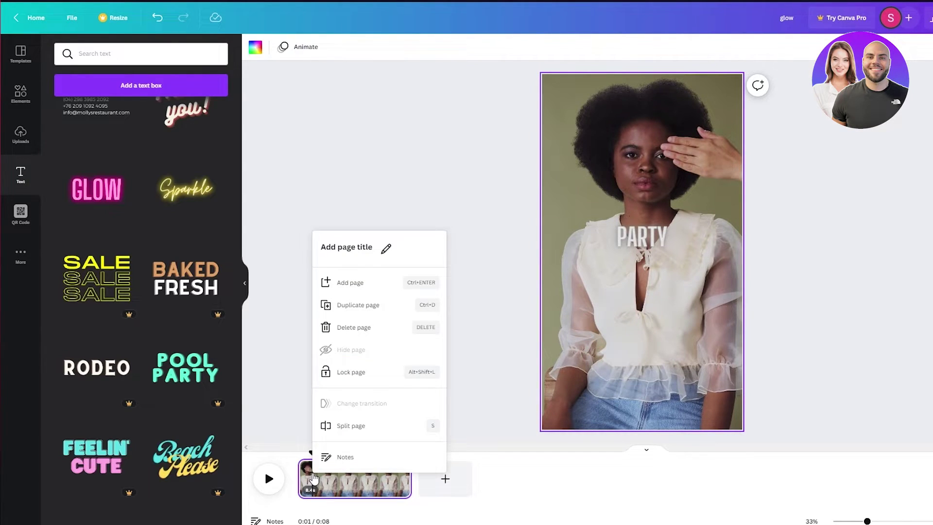
{"action": "left_click", "coordinate": [366, 430]}
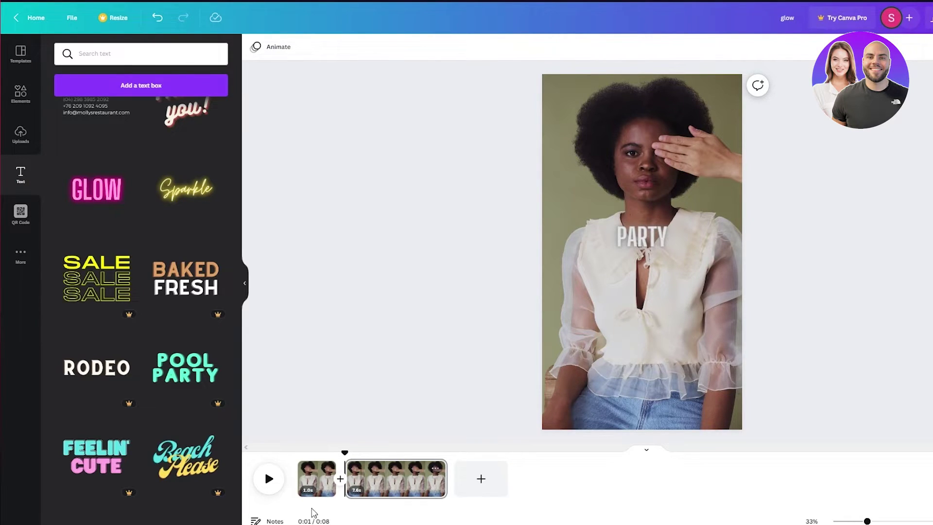
Play further into the second page and split it so that the second clip lasts 2.9 s.
{"action": "left_click", "coordinate": [270, 480]}
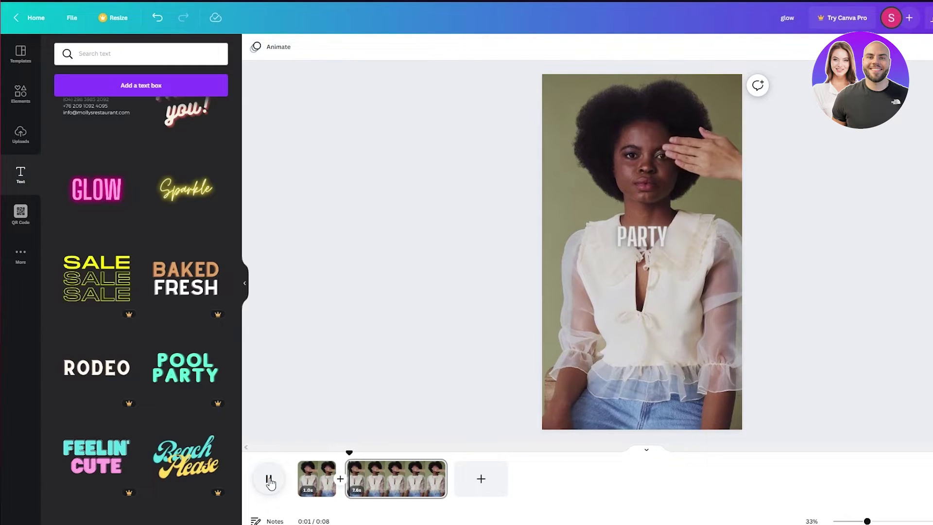
{"action": "left_click", "coordinate": [268, 479]}
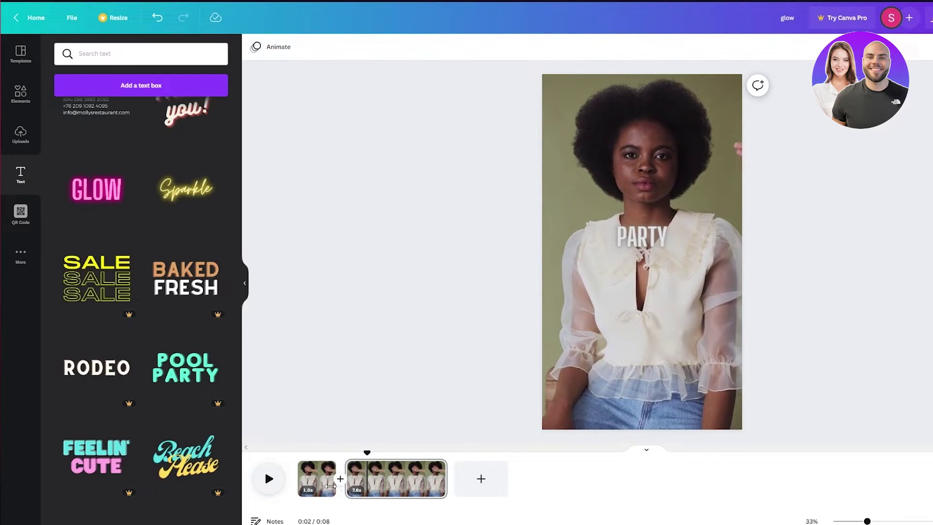
{"action": "right_click", "coordinate": [385, 495]}
{"action": "left_click", "coordinate": [422, 444]}
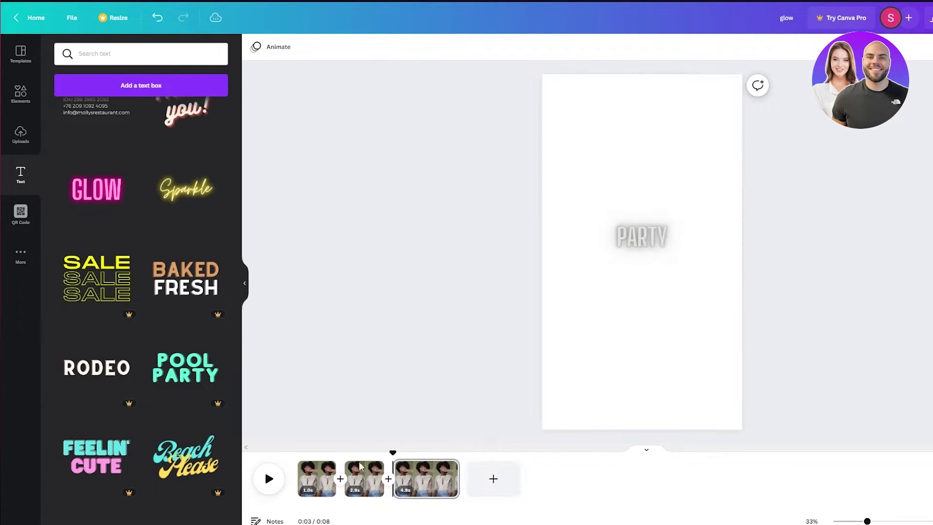
Play to about 6 seconds and split the third page into clips of 2.7 s and 2.4 s.
{"action": "left_click", "coordinate": [268, 479]}
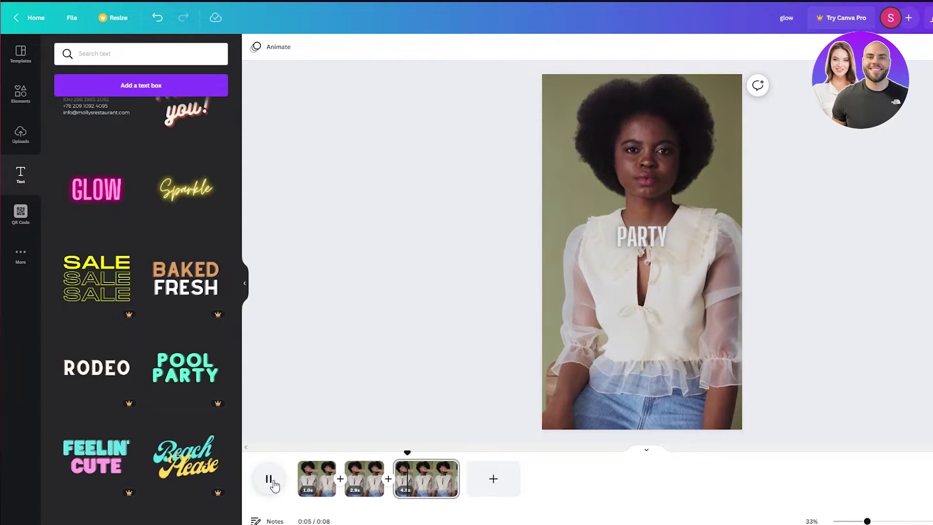
{"action": "left_click", "coordinate": [268, 479]}
{"action": "right_click", "coordinate": [431, 480]}
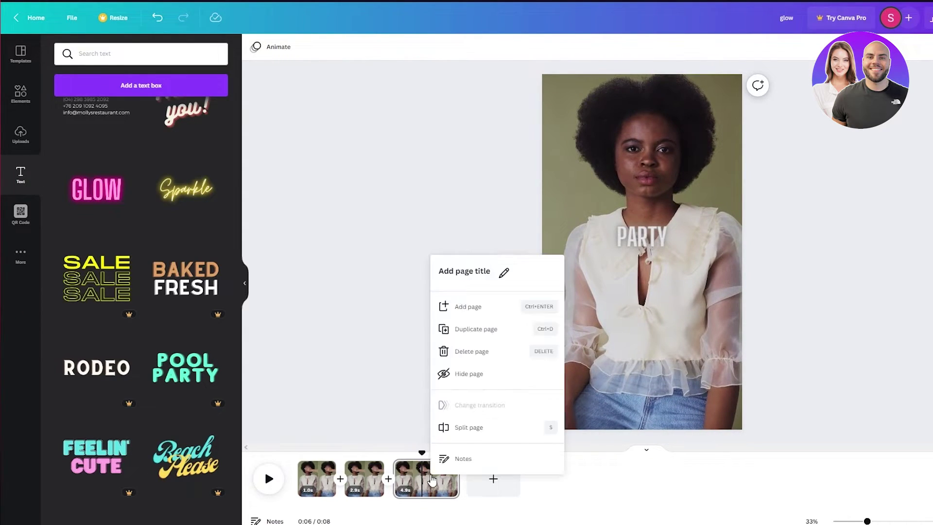
{"action": "left_click", "coordinate": [473, 428]}
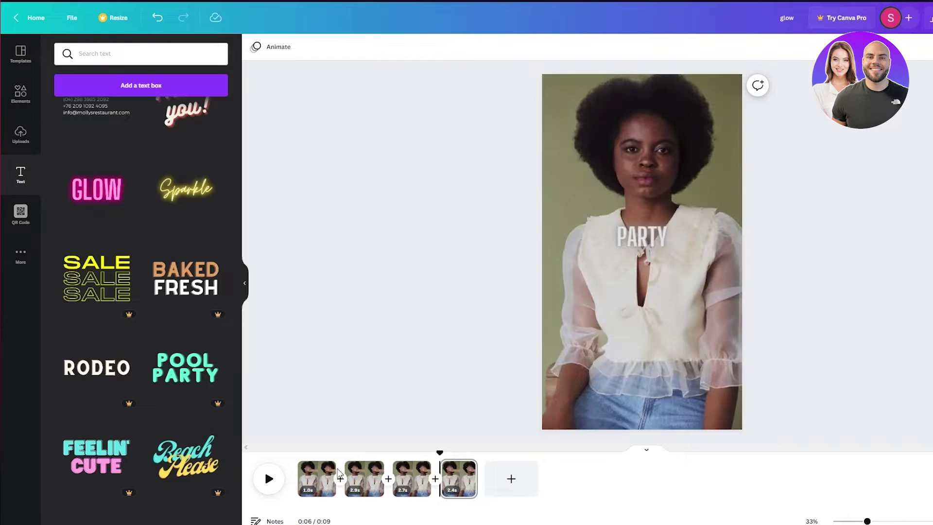
Change the first page's text to WELCOME, fit it on one line at size 68.2 and centre it on the page.
{"action": "left_click", "coordinate": [316, 487]}
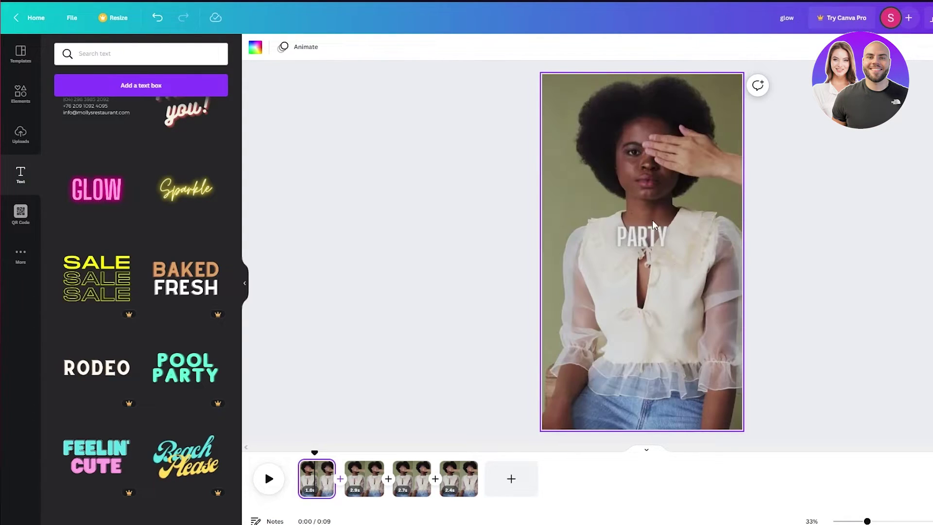
{"action": "left_click", "coordinate": [652, 237]}
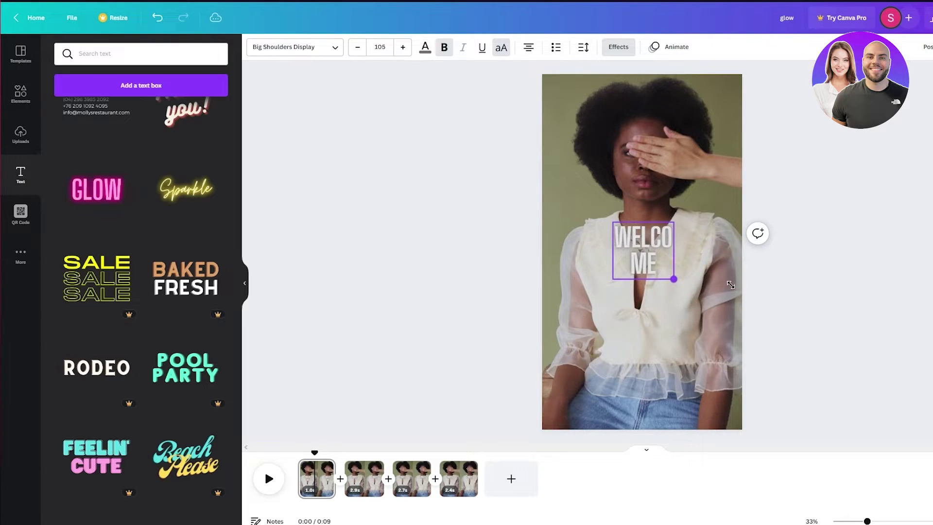
{"action": "left_click_drag", "start_coordinate": [672, 276], "coordinate": [706, 243]}
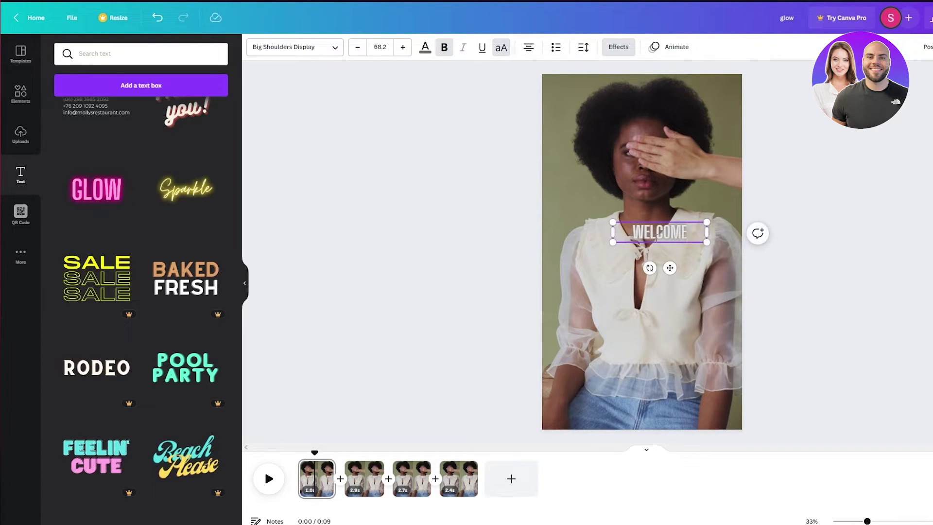
{"action": "left_click_drag", "start_coordinate": [669, 268], "coordinate": [649, 277]}
{"action": "left_click", "coordinate": [757, 245]}
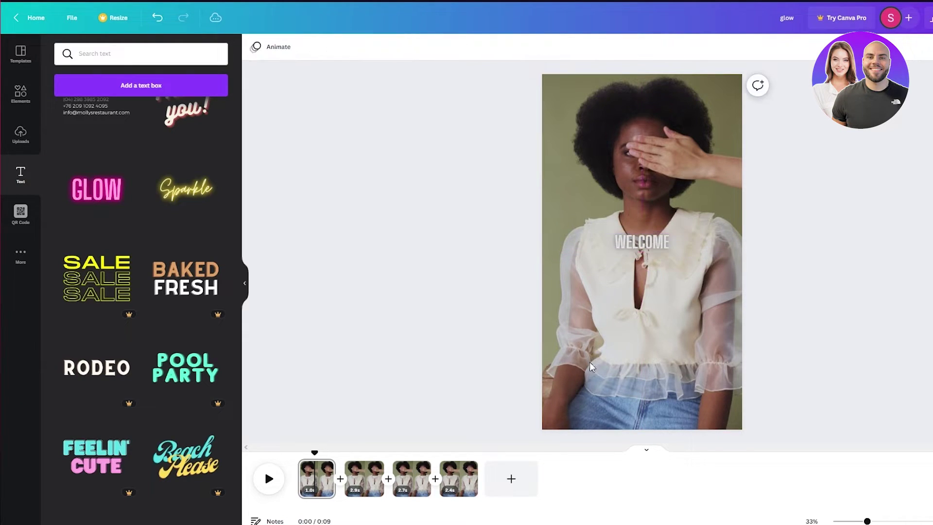
Replace the word PARTY on the second page with TO.
{"action": "left_click", "coordinate": [361, 488]}
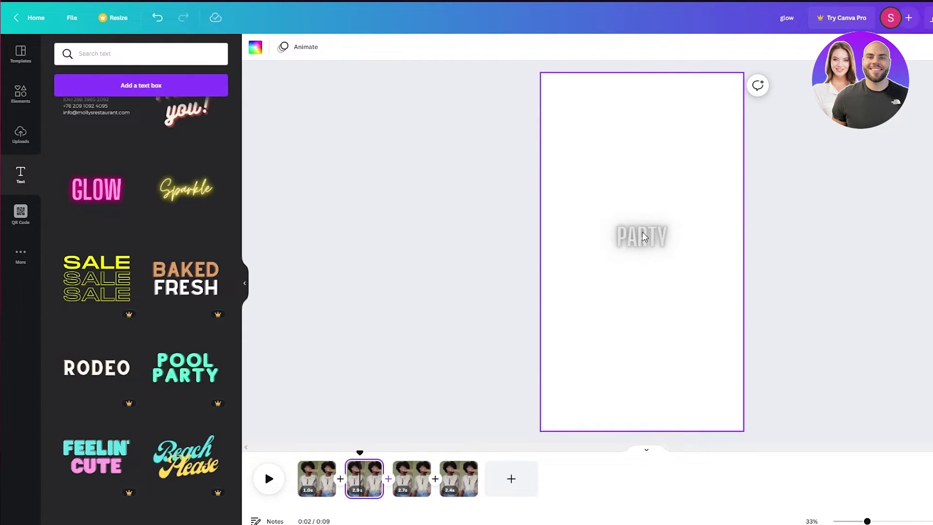
{"action": "left_click", "coordinate": [644, 237]}
{"action": "double_click", "coordinate": [664, 232]}
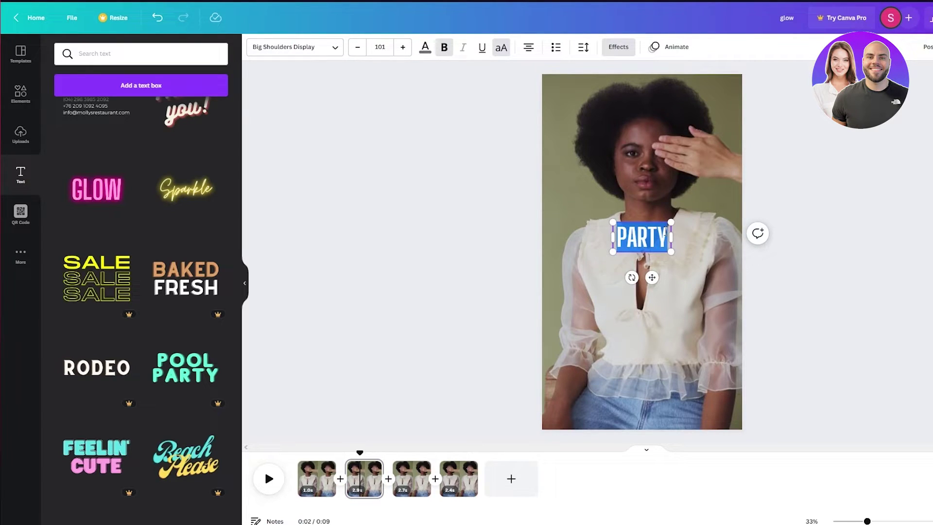
{"action": "type", "text": "TO"}
{"action": "left_click", "coordinate": [650, 275]}
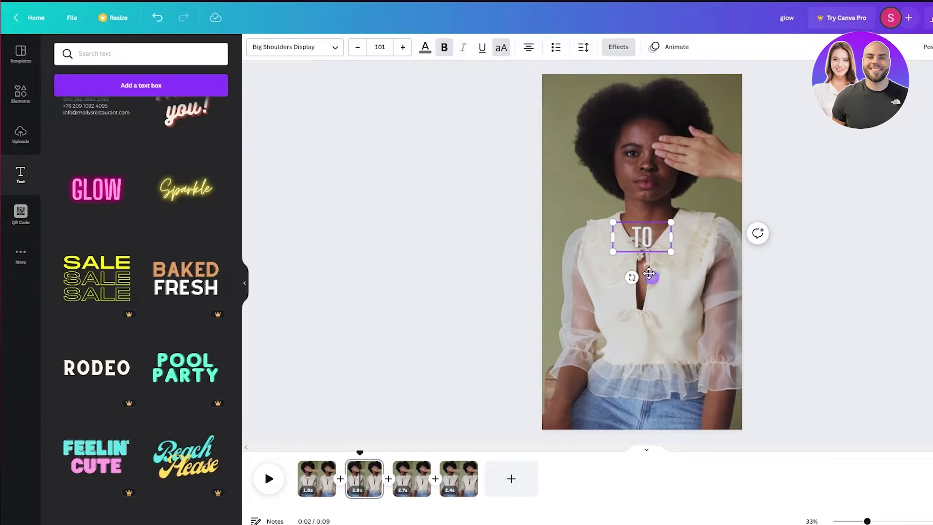
{"action": "mouse_move", "coordinate": [650, 275]}
{"action": "left_mouse_down"}
{"action": "mouse_move", "coordinate": [637, 275]}
{"action": "mouse_move", "coordinate": [650, 275]}
{"action": "left_mouse_up"}
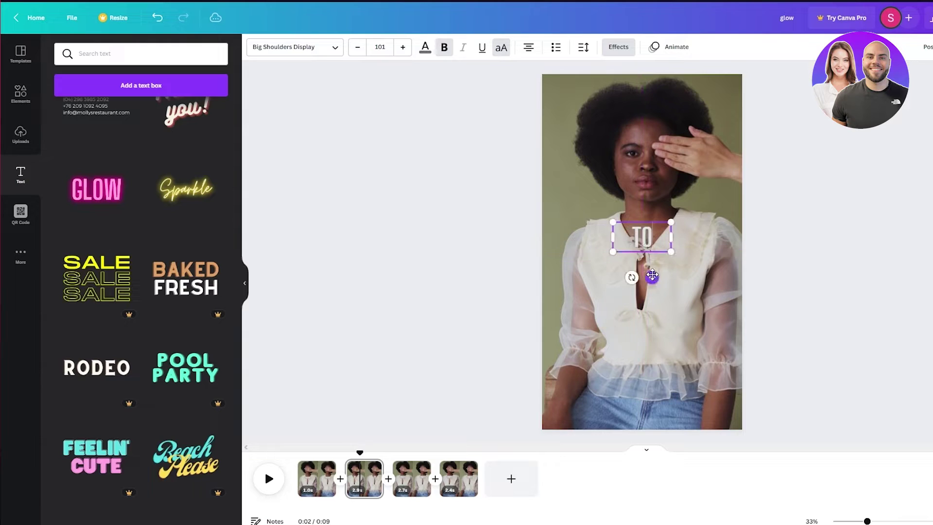
{"action": "left_click", "coordinate": [776, 320]}
Check the PARTY text on the third page and view the fourth page.
{"action": "left_click_drag", "start_coordinate": [360, 453], "coordinate": [426, 452]}
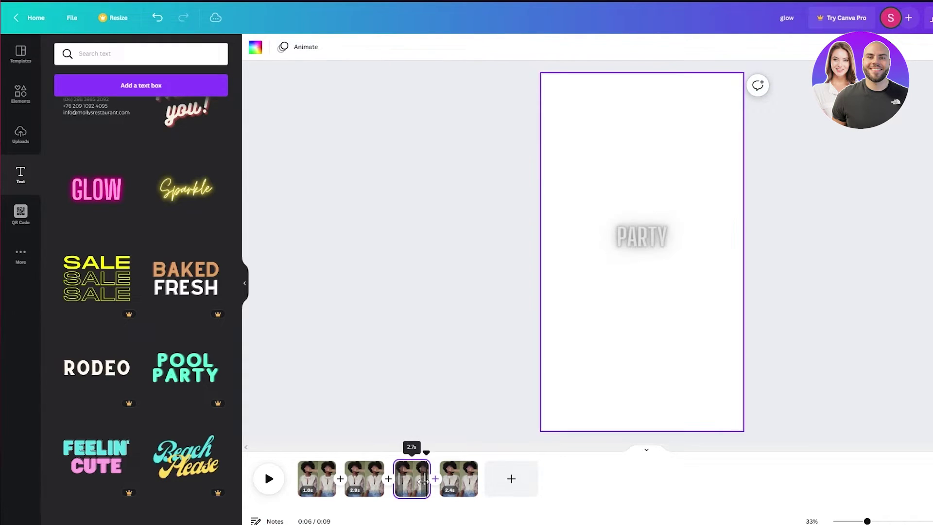
{"action": "left_click", "coordinate": [665, 246]}
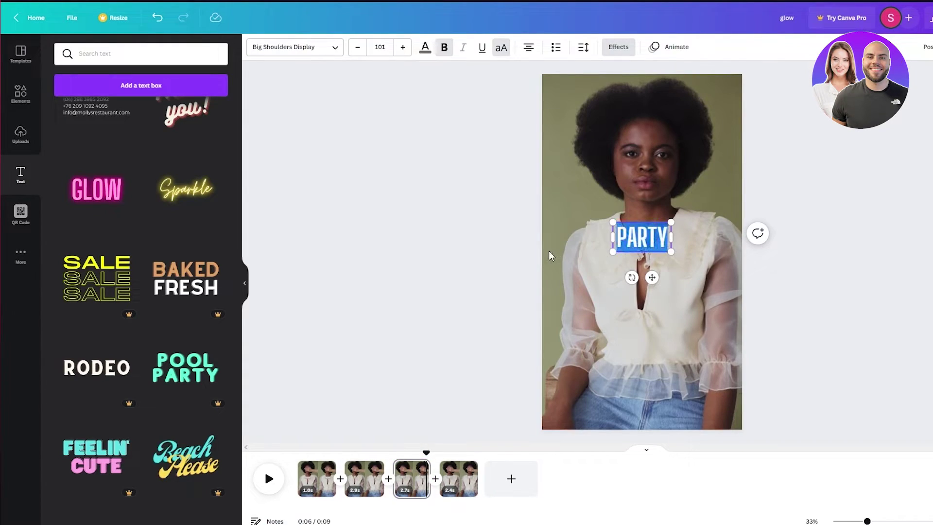
{"action": "left_click", "coordinate": [510, 289]}
{"action": "left_click", "coordinate": [457, 479]}
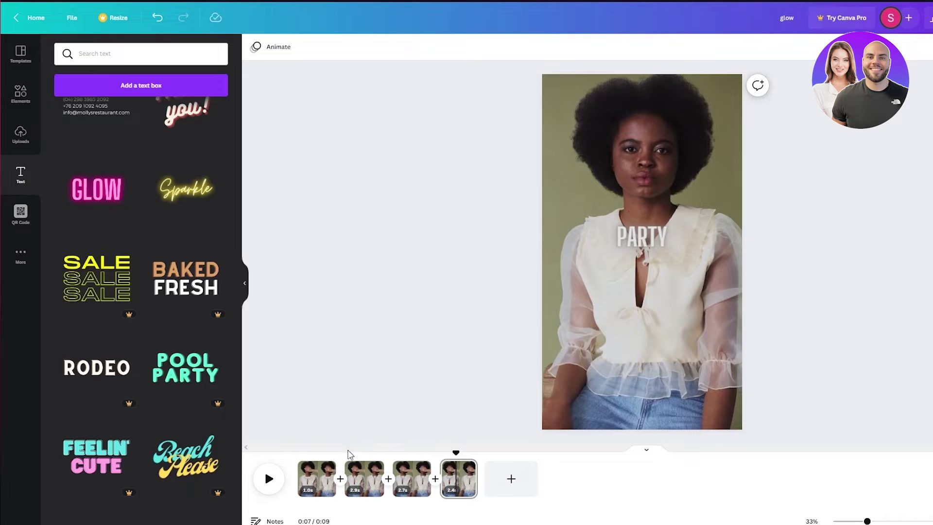
Play the reel from the start up to the fourth page, pause it and return to the beginning.
{"action": "left_click_drag", "start_coordinate": [454, 452], "coordinate": [298, 453]}
{"action": "left_click", "coordinate": [268, 479]}
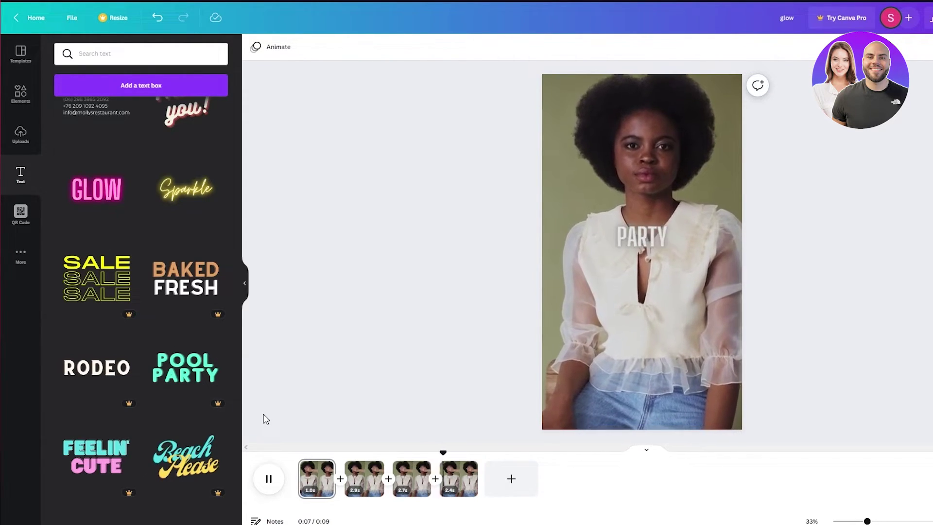
{"action": "key", "text": "space"}
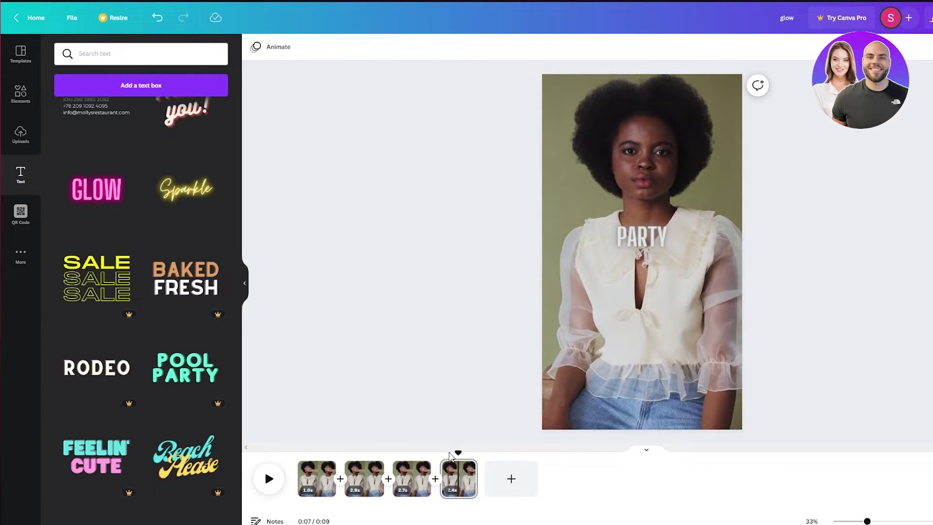
{"action": "left_click_drag", "start_coordinate": [457, 452], "coordinate": [298, 468]}
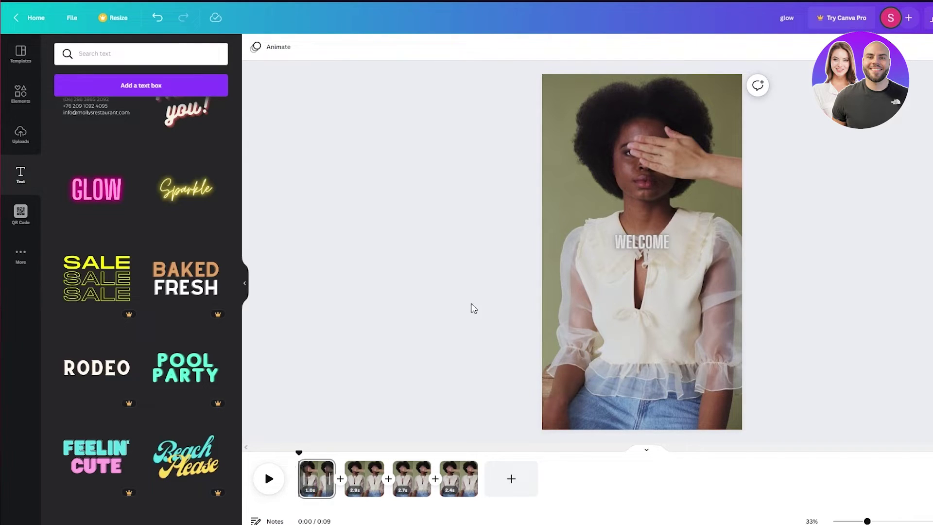
Try the Shadow, Lift and Neon effects on the first page's WELCOME text and apply the Background effect.
{"action": "left_click", "coordinate": [645, 247]}
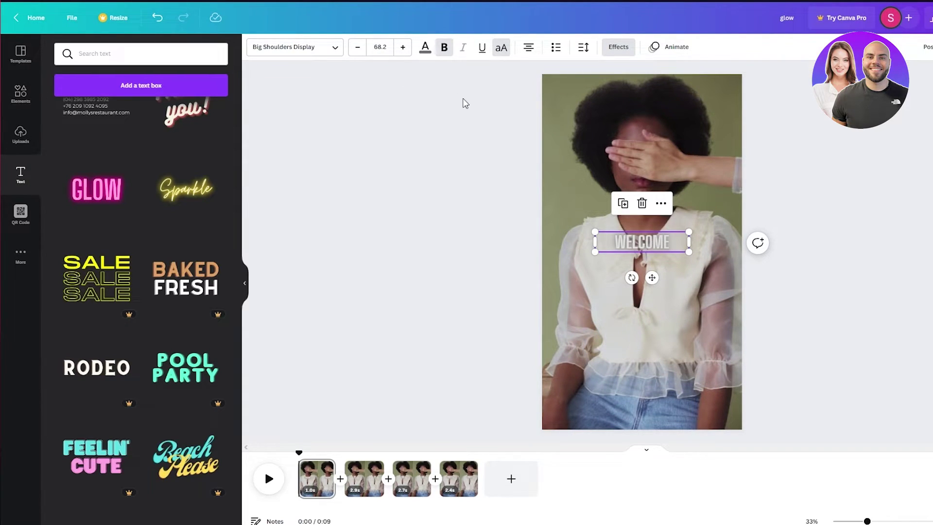
{"action": "left_click", "coordinate": [620, 51]}
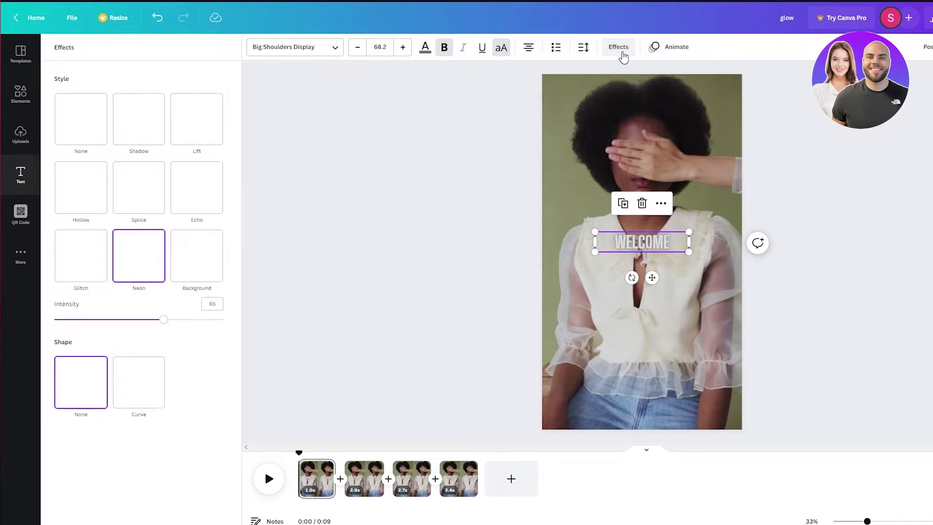
{"action": "left_click", "coordinate": [153, 123]}
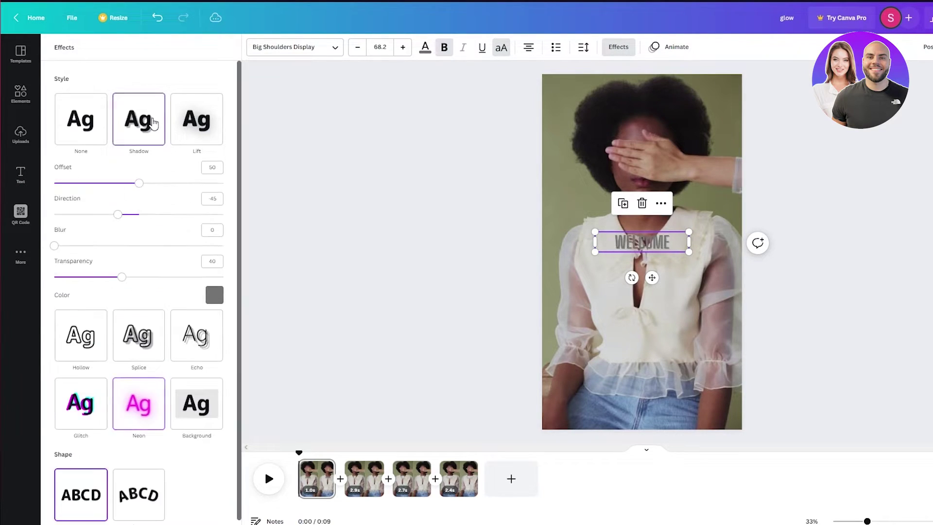
{"action": "left_click", "coordinate": [192, 126]}
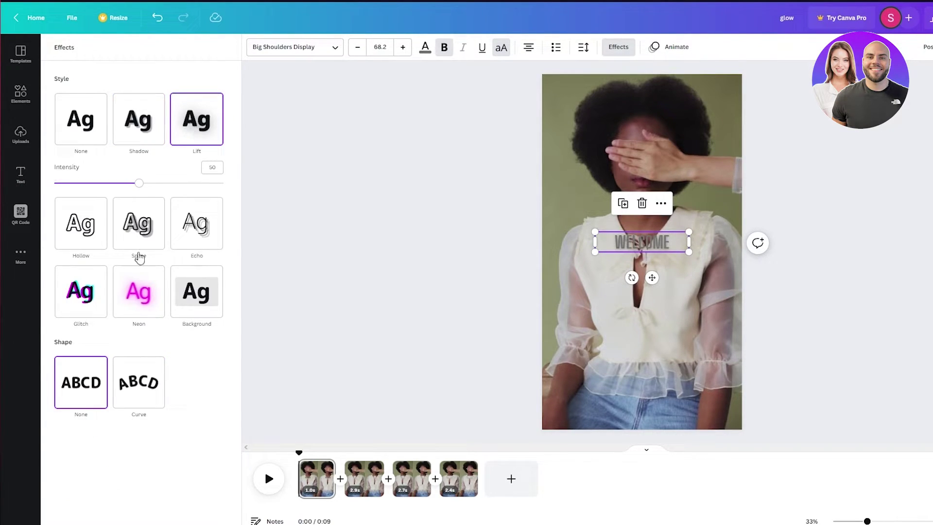
{"action": "left_click", "coordinate": [149, 302]}
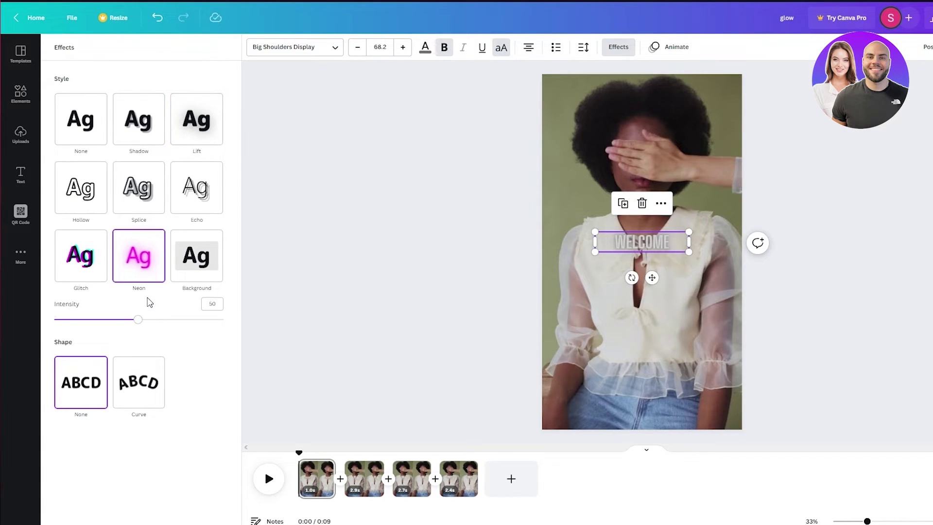
{"action": "left_click", "coordinate": [195, 257]}
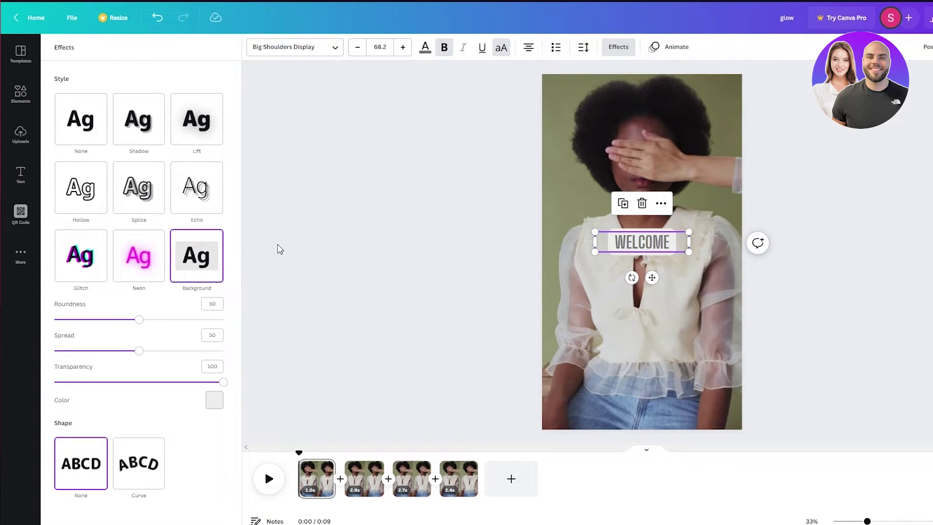
Try a roundness of 0 for the text background and the Glitch effect on WELCOME.
{"action": "left_click_drag", "start_coordinate": [139, 319], "coordinate": [257, 336]}
{"action": "left_click_drag", "start_coordinate": [102, 323], "coordinate": [32, 322]}
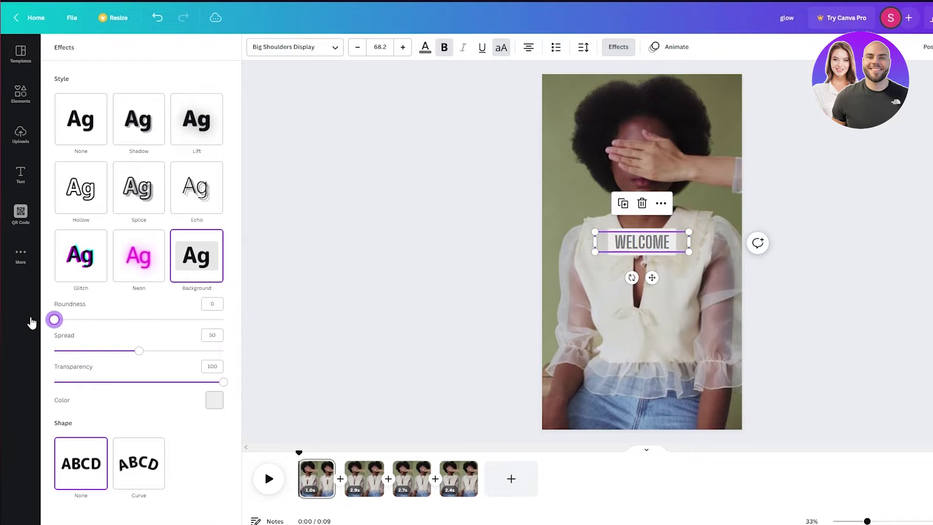
{"action": "left_click", "coordinate": [90, 276]}
Apply the Background effect to WELCOME with roundness 0, spread 22 and transparency 70.
{"action": "left_click", "coordinate": [185, 263]}
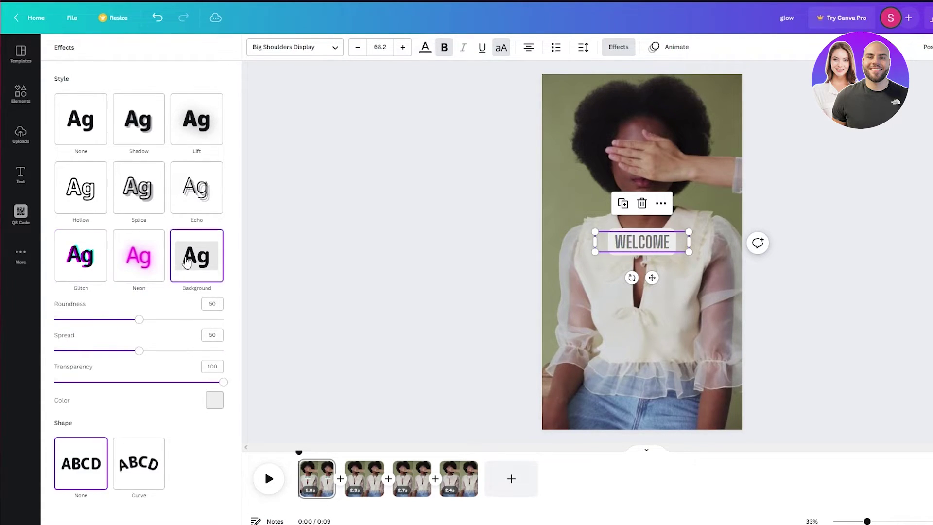
{"action": "left_click_drag", "start_coordinate": [139, 319], "coordinate": [2, 281]}
{"action": "left_click_drag", "start_coordinate": [143, 356], "coordinate": [92, 350]}
{"action": "mouse_move", "coordinate": [157, 389]}
{"action": "left_mouse_down"}
{"action": "mouse_move", "coordinate": [116, 383]}
{"action": "mouse_move", "coordinate": [174, 390]}
{"action": "left_mouse_up"}
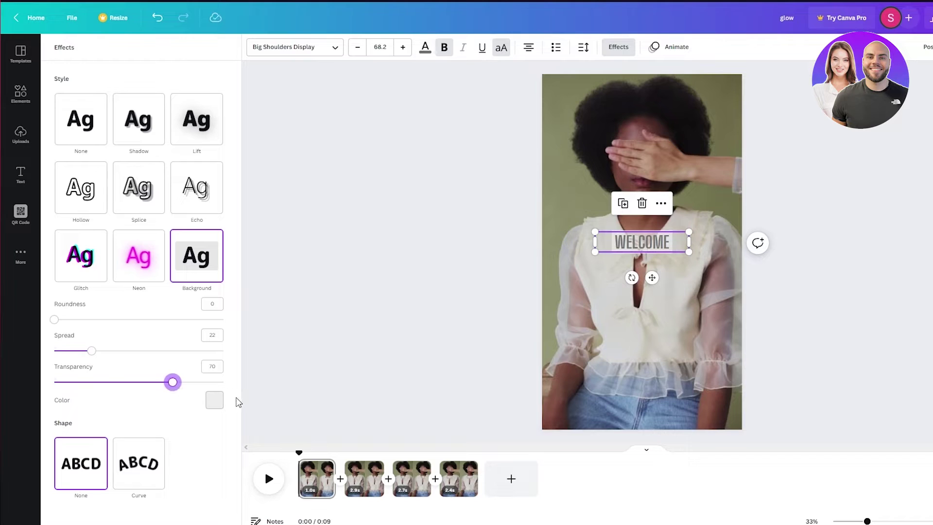
Try black, purple and grey for the WELCOME text's background, settle on white and deselect the text.
{"action": "left_click", "coordinate": [214, 400]}
{"action": "left_click", "coordinate": [68, 281]}
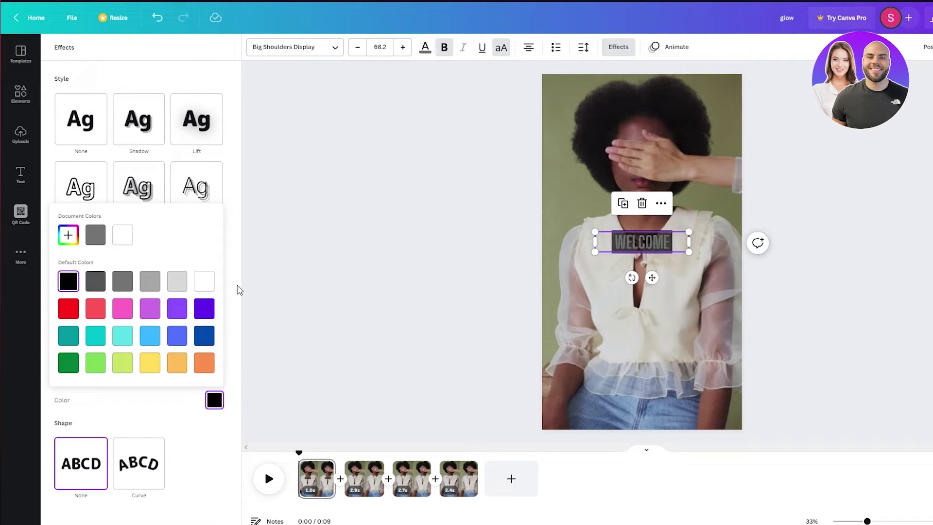
{"action": "left_click", "coordinate": [204, 308]}
{"action": "left_click", "coordinate": [177, 308]}
{"action": "left_click", "coordinate": [122, 282]}
{"action": "left_click", "coordinate": [149, 282]}
{"action": "left_click", "coordinate": [208, 283]}
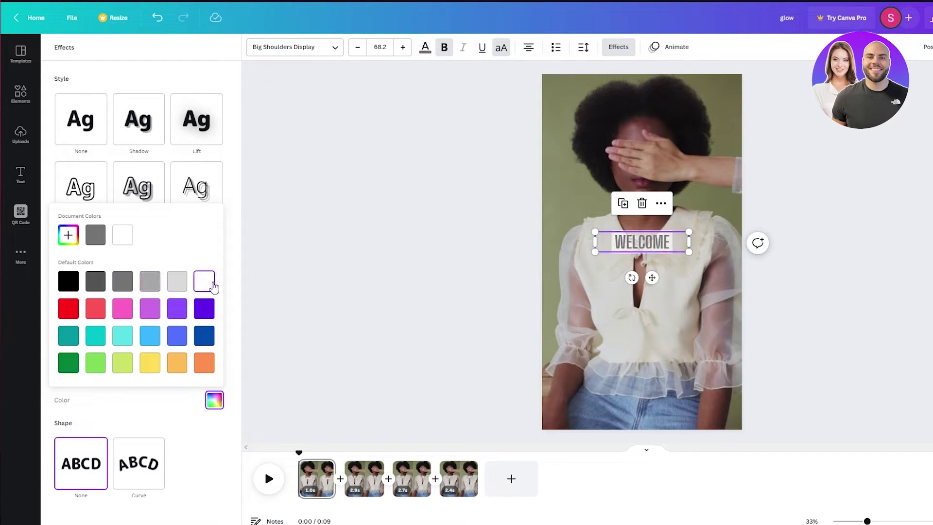
{"action": "left_click", "coordinate": [285, 306]}
{"action": "left_click", "coordinate": [331, 307]}
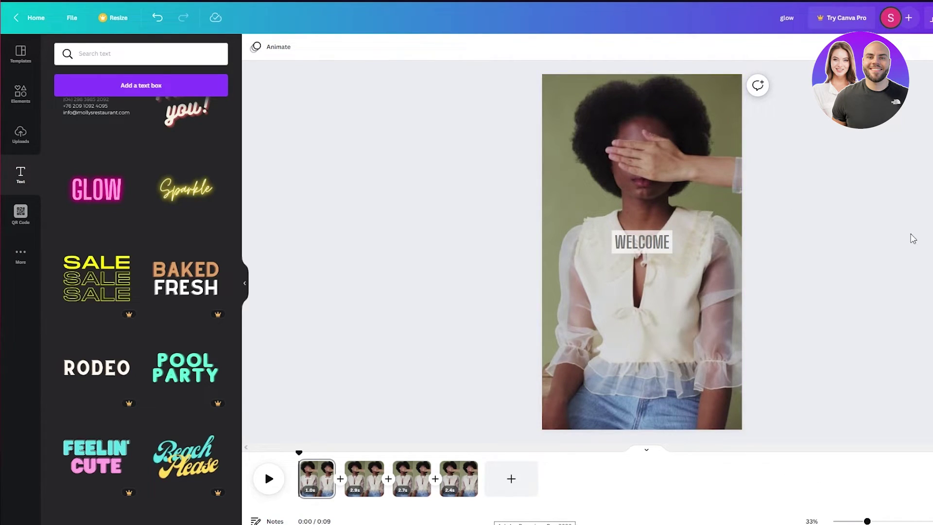
Try the WELCOME text without bold, with underline and without uppercase, restoring its bold uppercase formatting.
{"action": "left_click", "coordinate": [659, 243]}
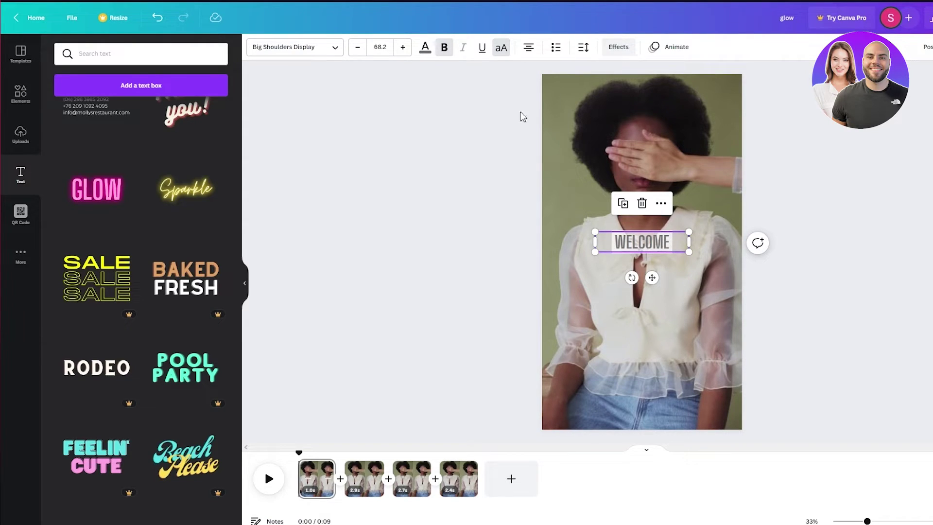
{"action": "left_click", "coordinate": [444, 47]}
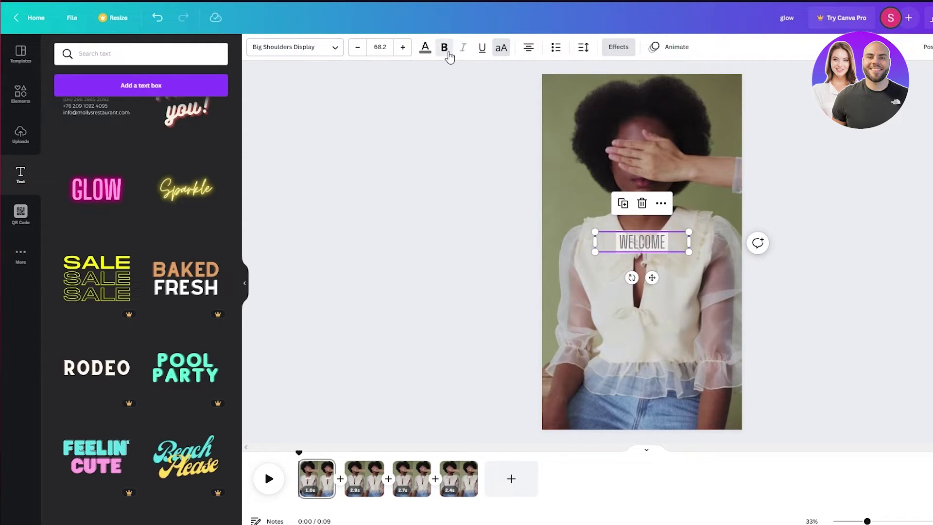
{"action": "left_click", "coordinate": [483, 48]}
{"action": "left_click", "coordinate": [482, 48]}
{"action": "left_click", "coordinate": [443, 50]}
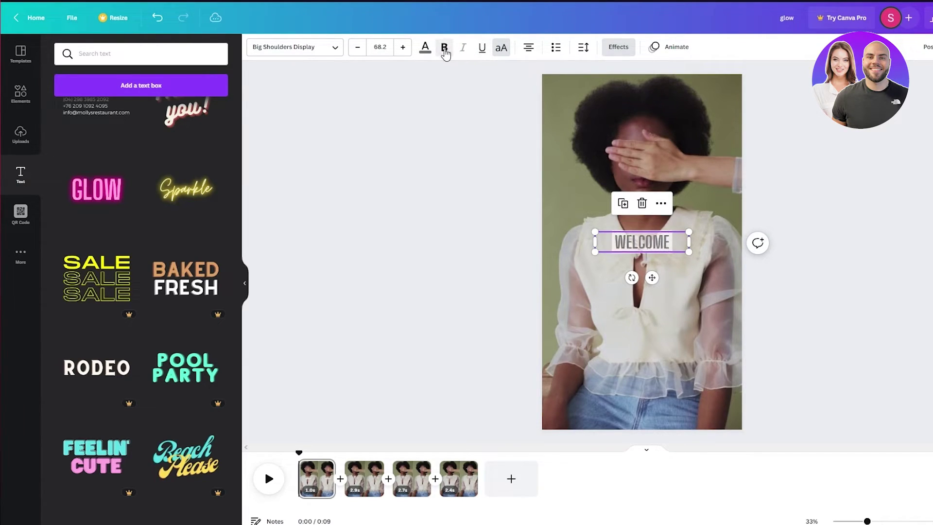
{"action": "left_click", "coordinate": [500, 49]}
{"action": "left_click", "coordinate": [501, 52]}
{"action": "left_click", "coordinate": [502, 52]}
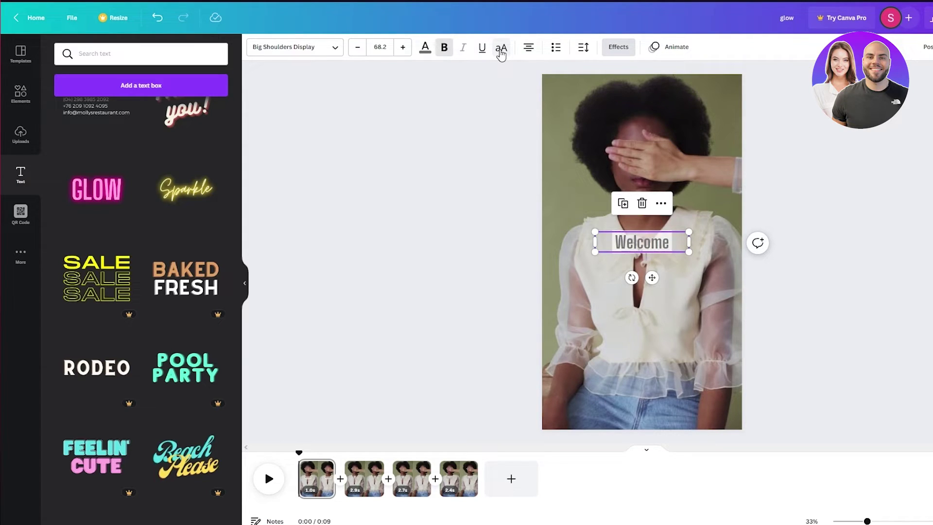
{"action": "left_click", "coordinate": [501, 52]}
Try the Curve shape on the WELCOME text, set the shape back to None and close the effects.
{"action": "left_click", "coordinate": [619, 46]}
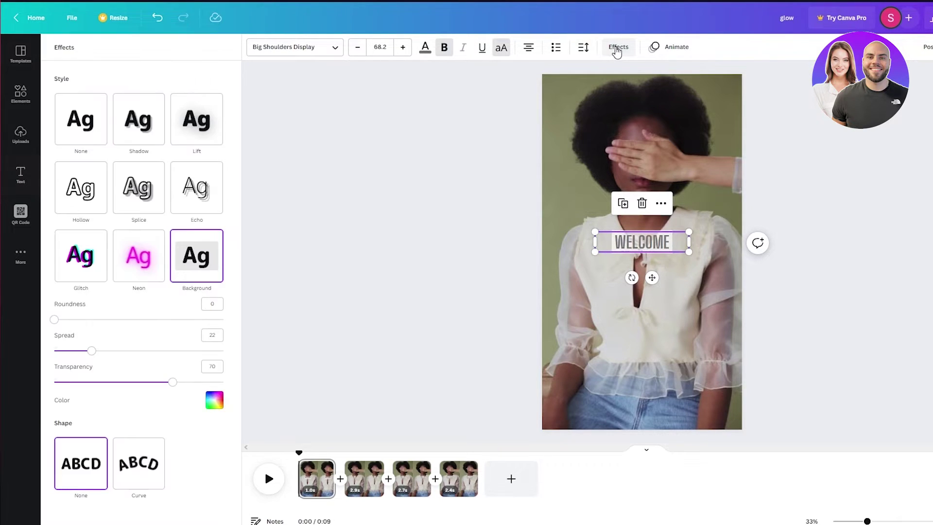
{"action": "left_click", "coordinate": [131, 464]}
{"action": "left_click", "coordinate": [73, 459]}
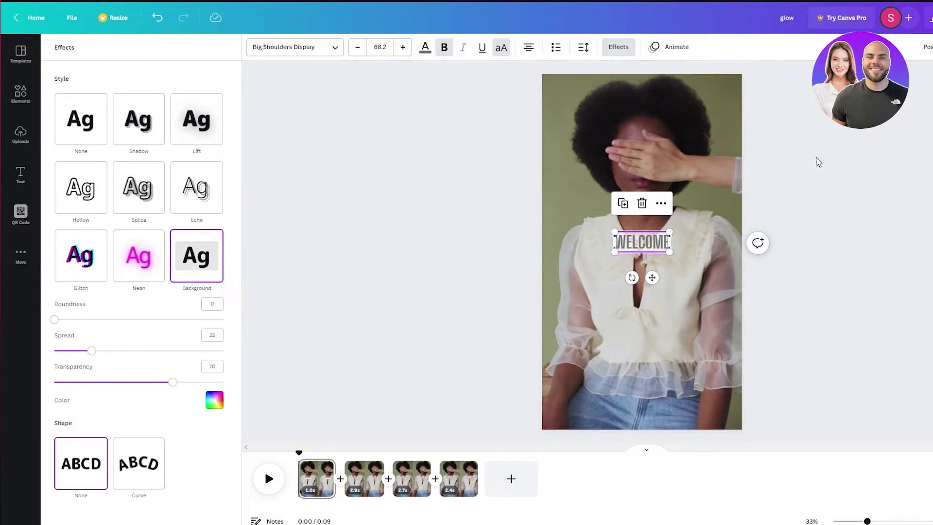
{"action": "key", "text": "Escape"}
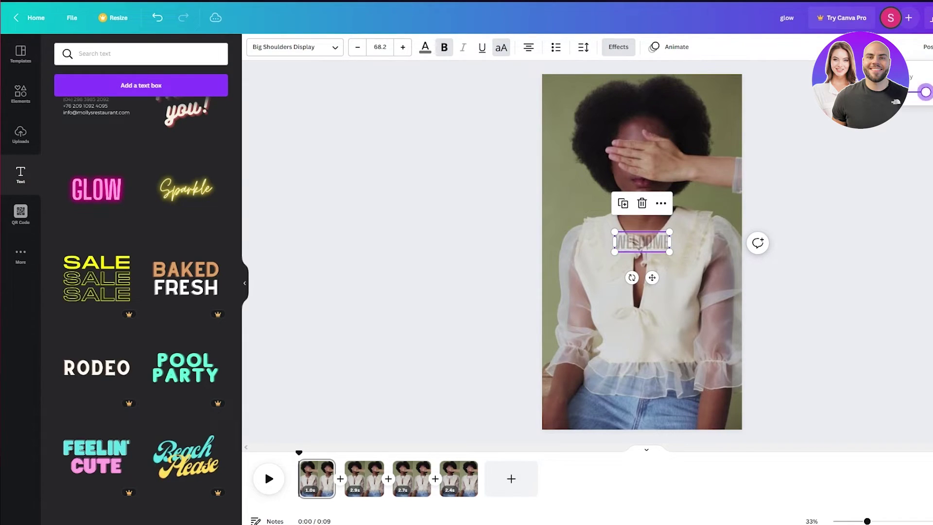
Copy the WELCOME text's background style onto the TO text on the second page and compare both pages.
{"action": "left_click", "coordinate": [364, 479]}
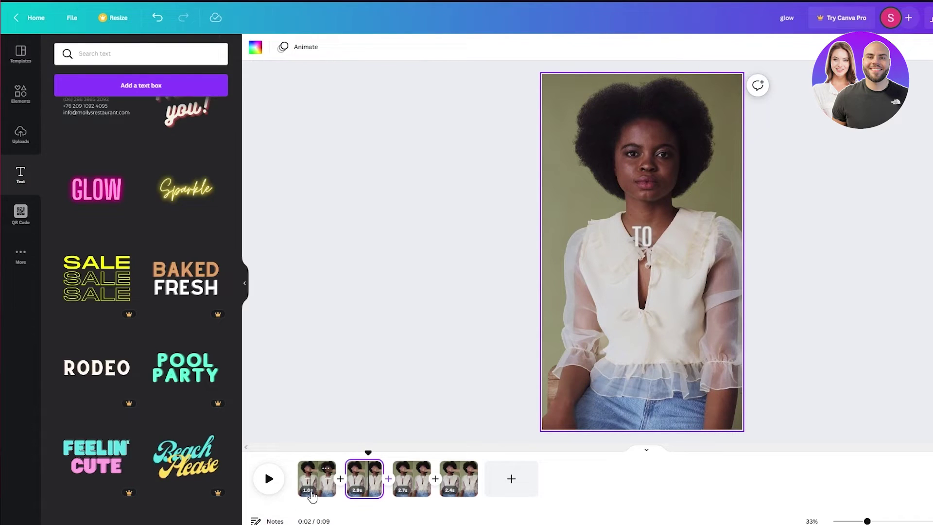
{"action": "left_click", "coordinate": [647, 244]}
{"action": "left_click", "coordinate": [790, 248]}
{"action": "left_click", "coordinate": [317, 485]}
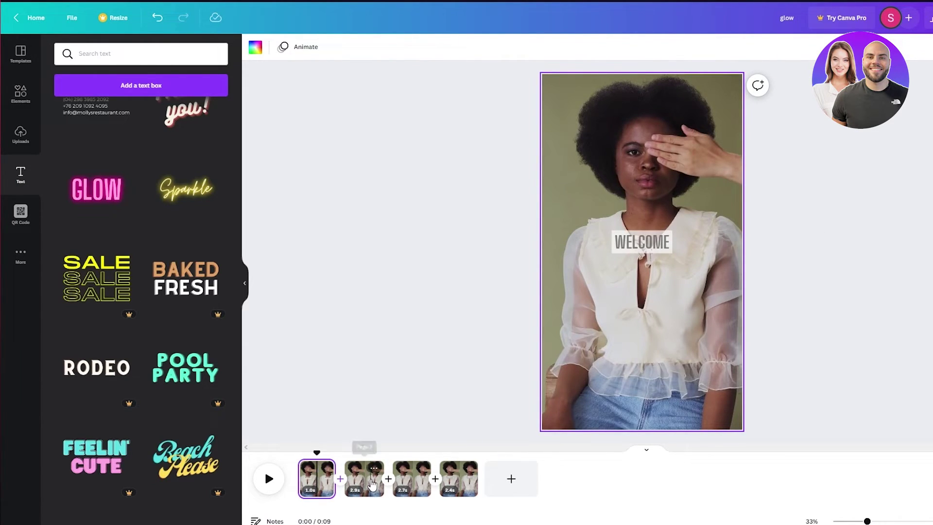
{"action": "left_click", "coordinate": [372, 481]}
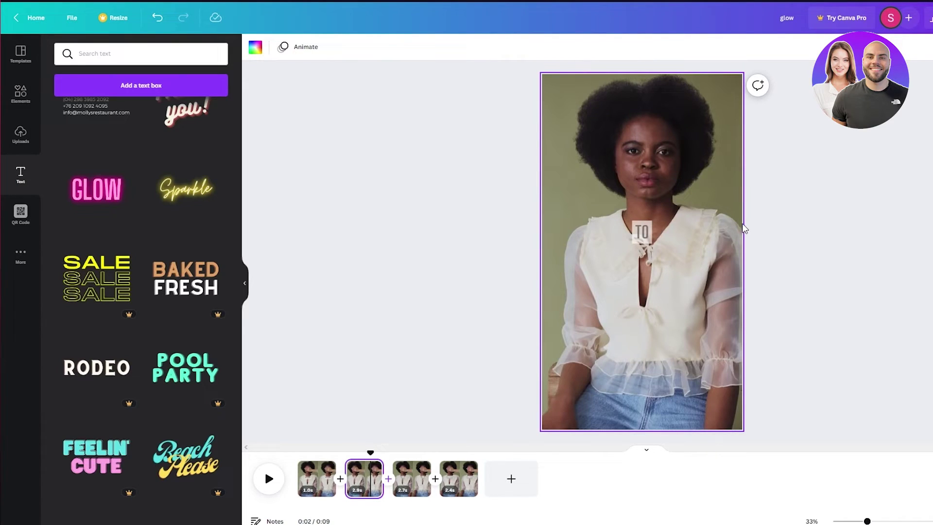
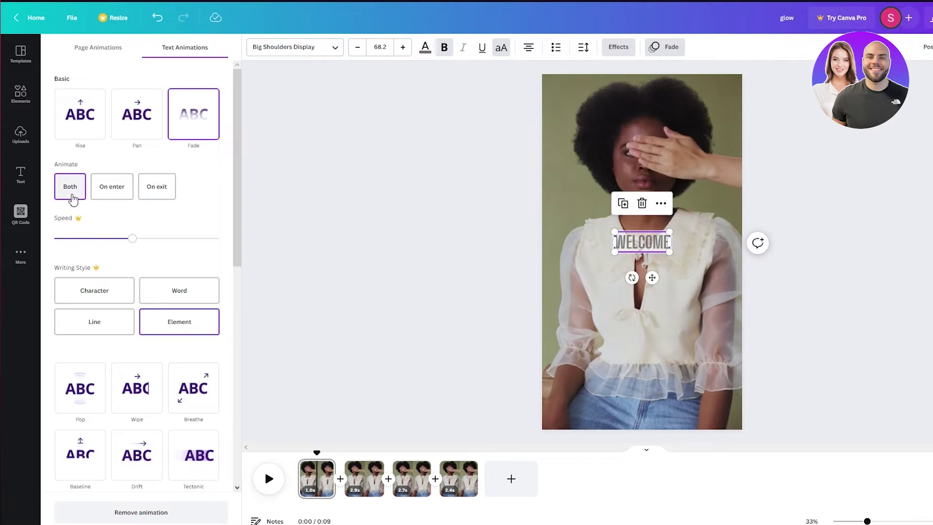
Try WELCOME's Fade animation on enter only and on exit only, set it back to Both and close the animation options.
{"action": "left_click", "coordinate": [113, 190]}
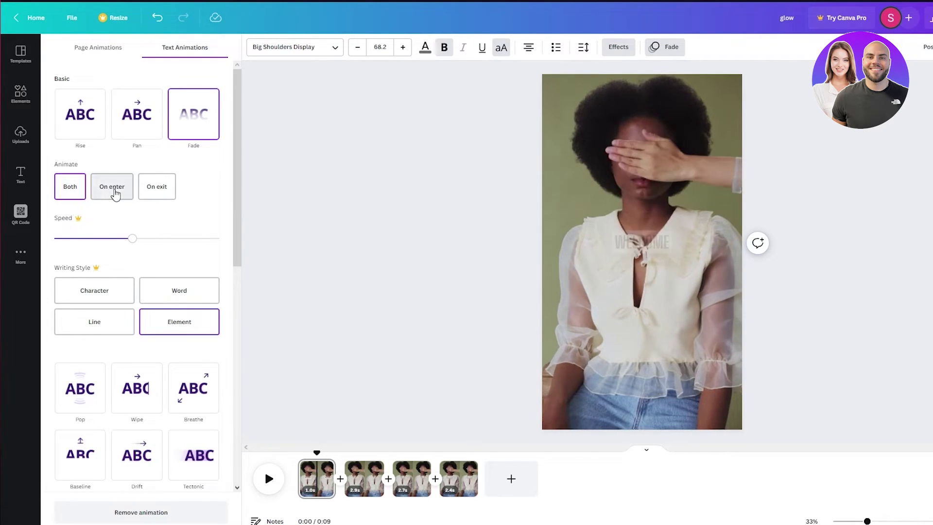
{"action": "left_click", "coordinate": [175, 188]}
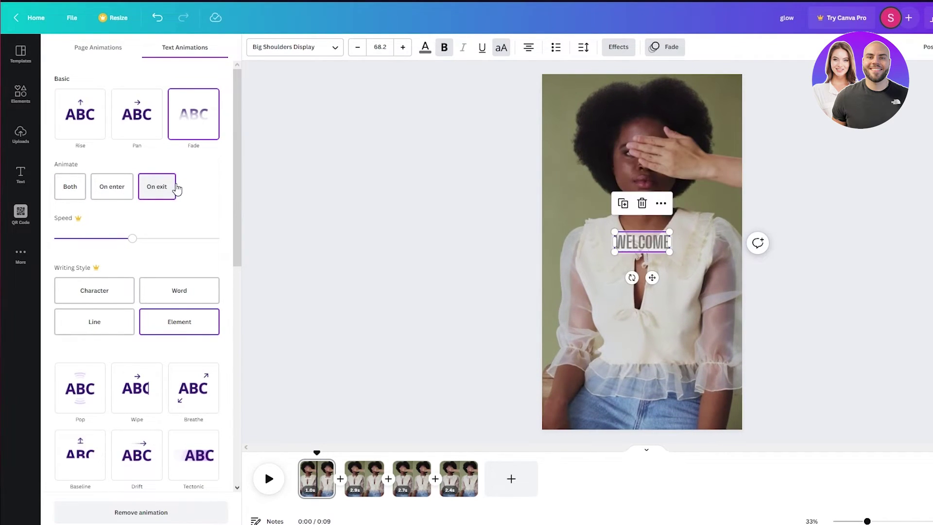
{"action": "left_click", "coordinate": [63, 196]}
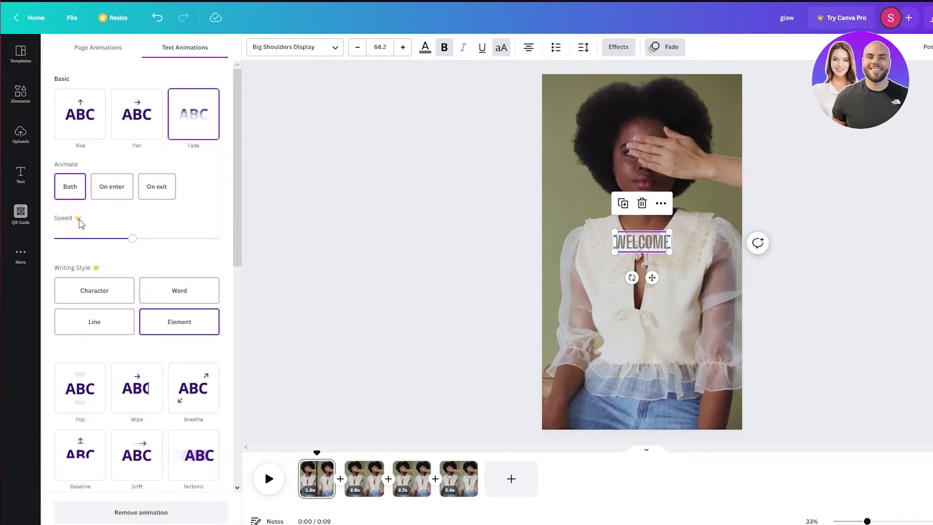
{"action": "scroll", "coordinate": [114, 281], "scroll_direction": "down", "scroll_amount": 5}
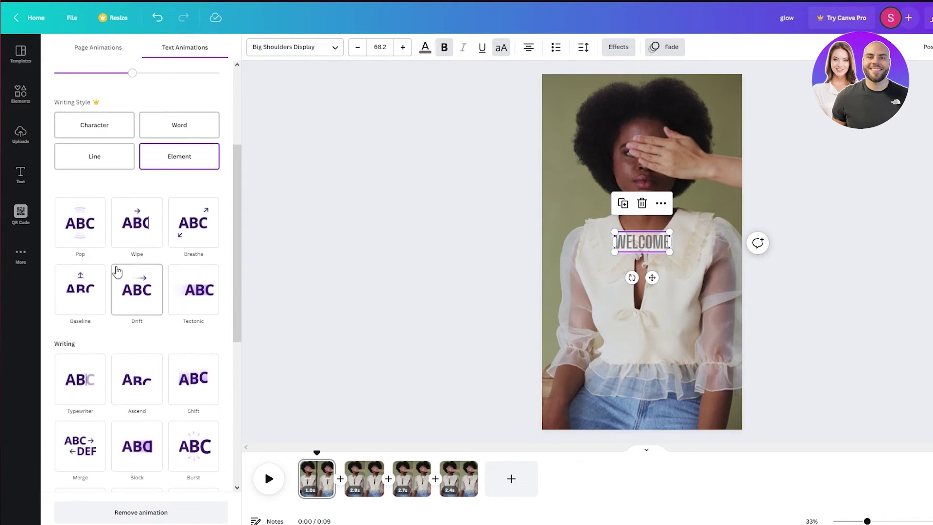
{"action": "scroll", "coordinate": [117, 292], "scroll_direction": "up", "scroll_amount": 5}
{"action": "key", "text": "Escape"}
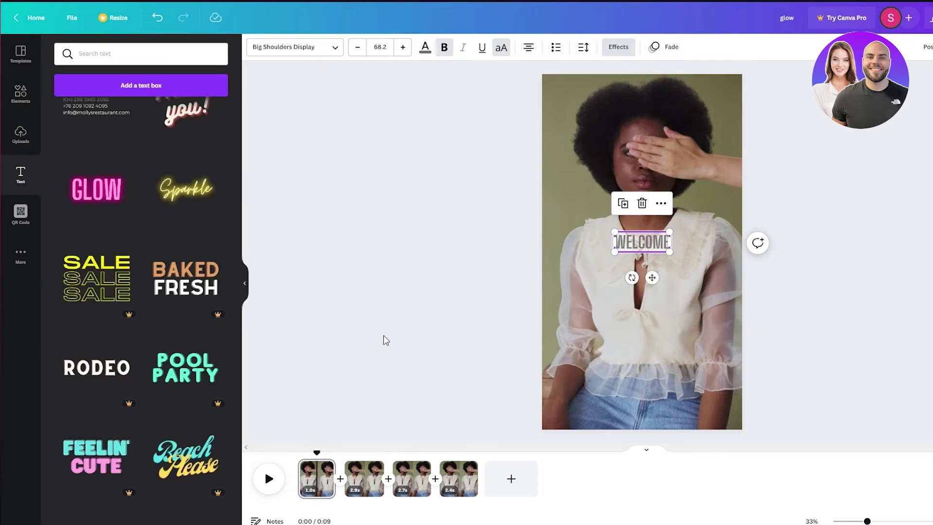
Play the reel from the beginning twice and examine the text change from WELCOME to TO between the first two pages.
{"action": "left_click_drag", "start_coordinate": [317, 454], "coordinate": [298, 452]}
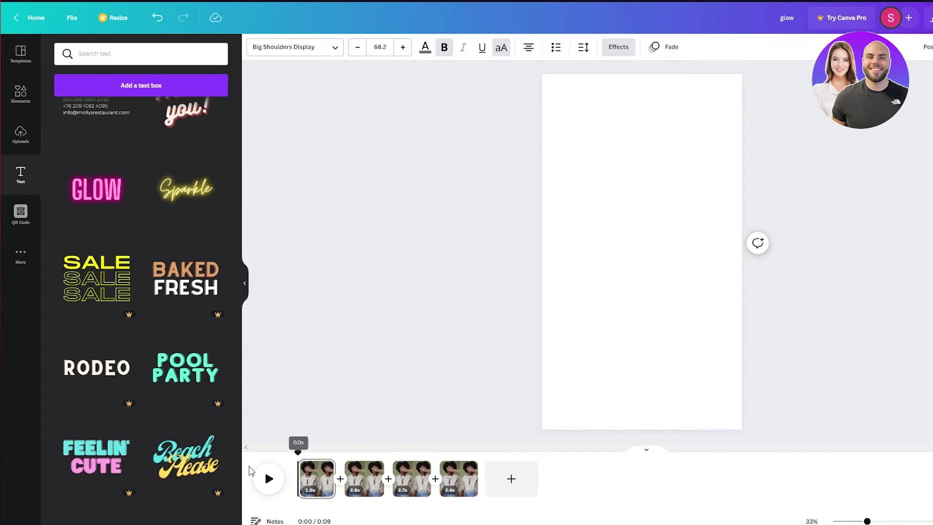
{"action": "left_click", "coordinate": [269, 480]}
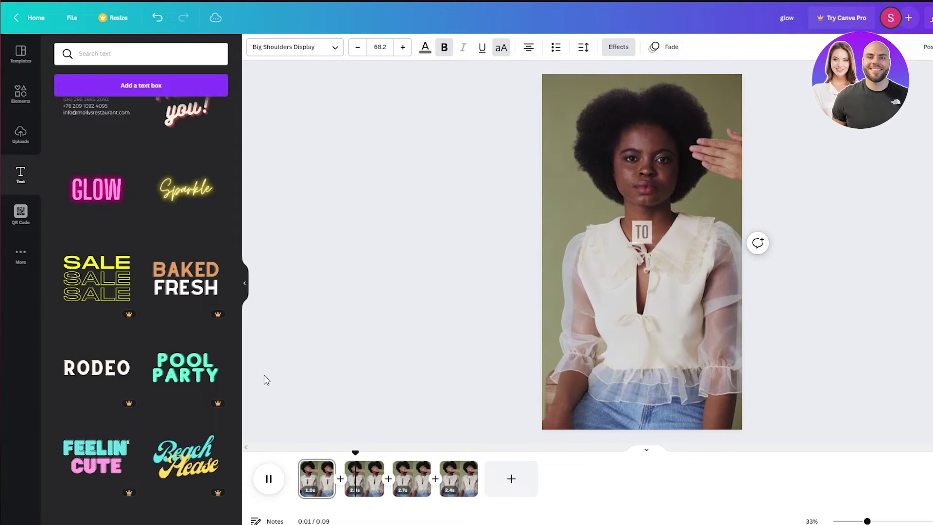
{"action": "left_click", "coordinate": [269, 481]}
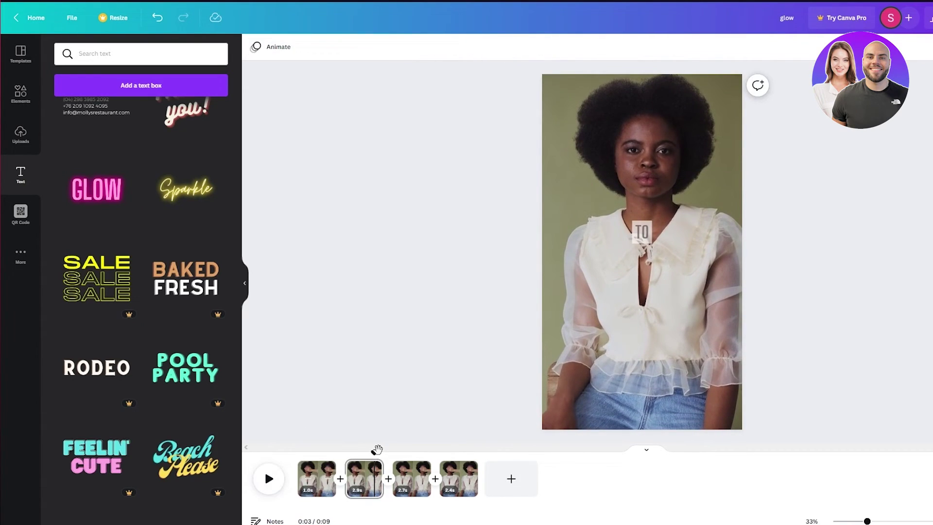
{"action": "left_click_drag", "start_coordinate": [369, 453], "coordinate": [297, 453]}
{"action": "left_click", "coordinate": [271, 479]}
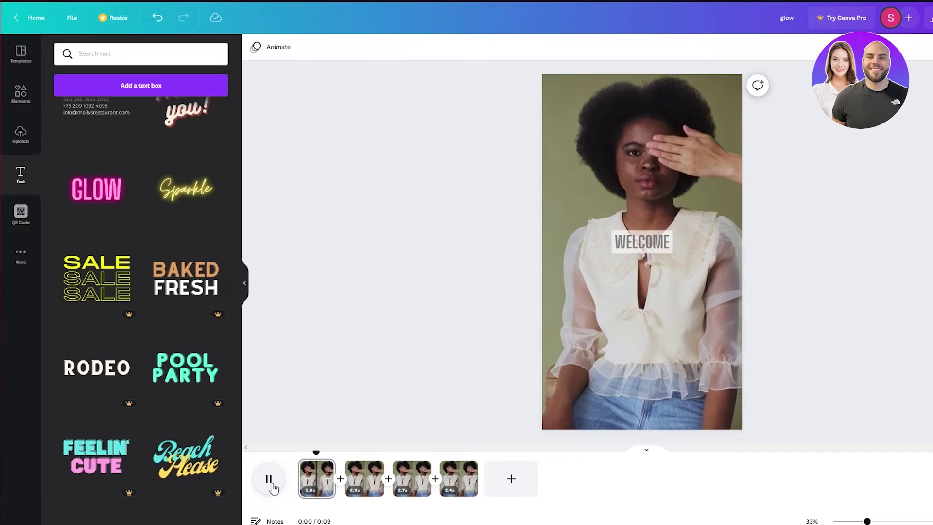
{"action": "left_click", "coordinate": [271, 483]}
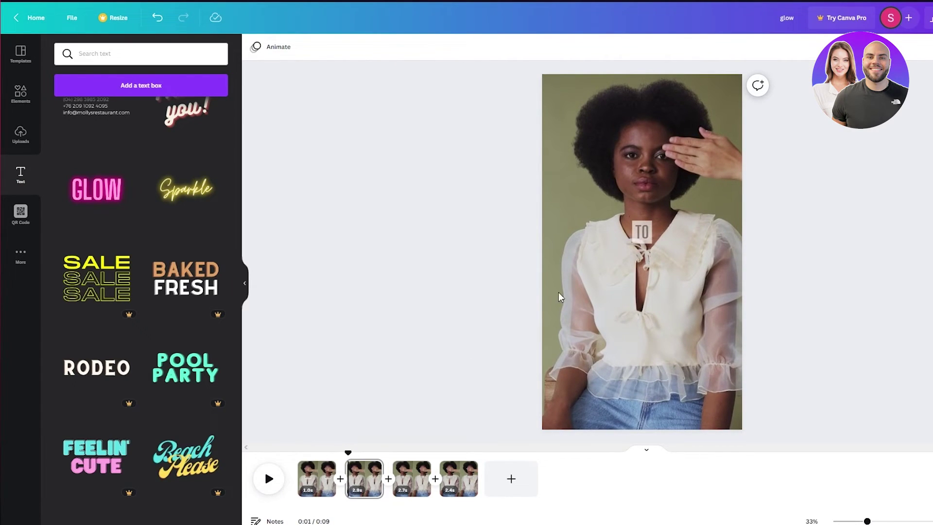
{"action": "left_click", "coordinate": [276, 487]}
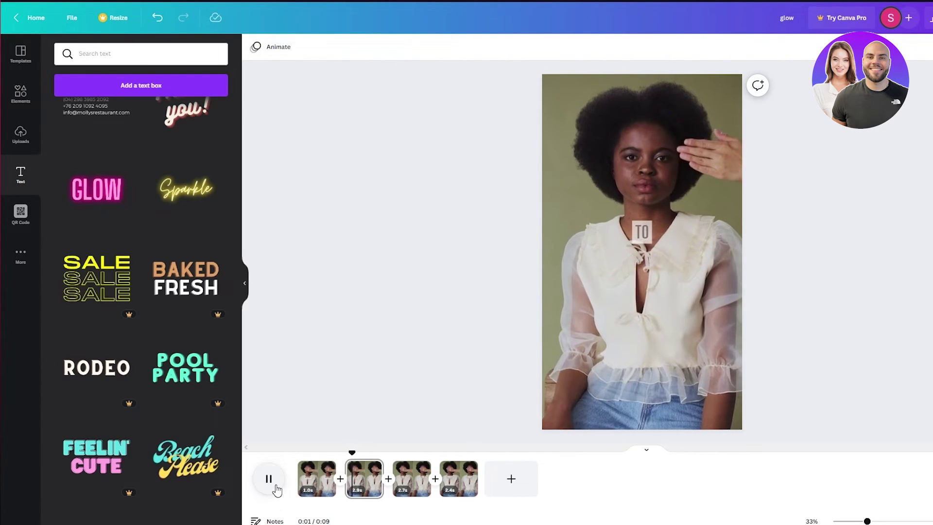
{"action": "left_click", "coordinate": [277, 489]}
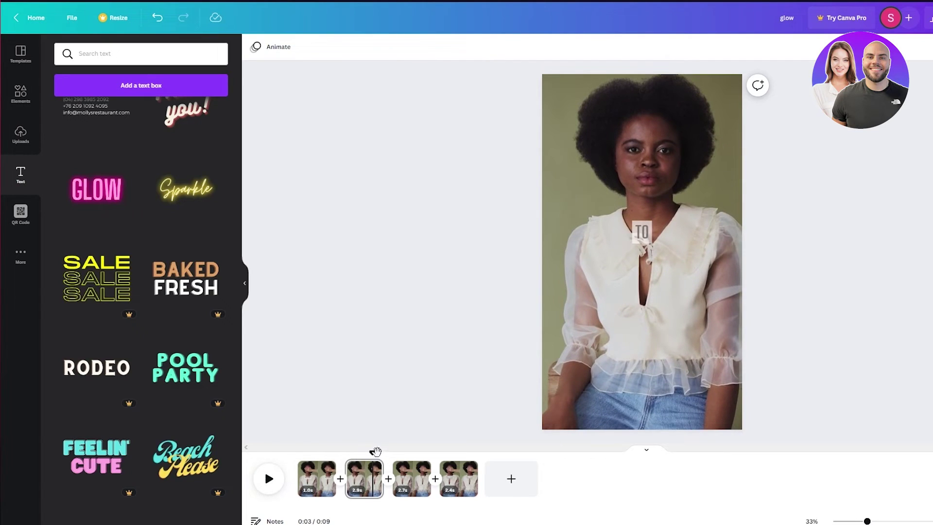
{"action": "left_click_drag", "start_coordinate": [372, 451], "coordinate": [348, 453]}
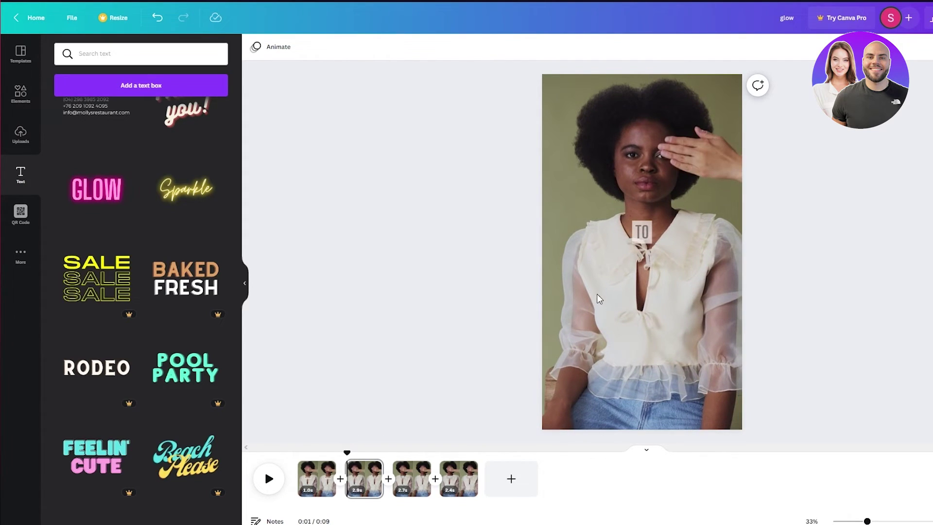
Return to the first page with the WELCOME text and search the elements library for "stars".
{"action": "left_click", "coordinate": [316, 479]}
{"action": "left_click", "coordinate": [653, 238]}
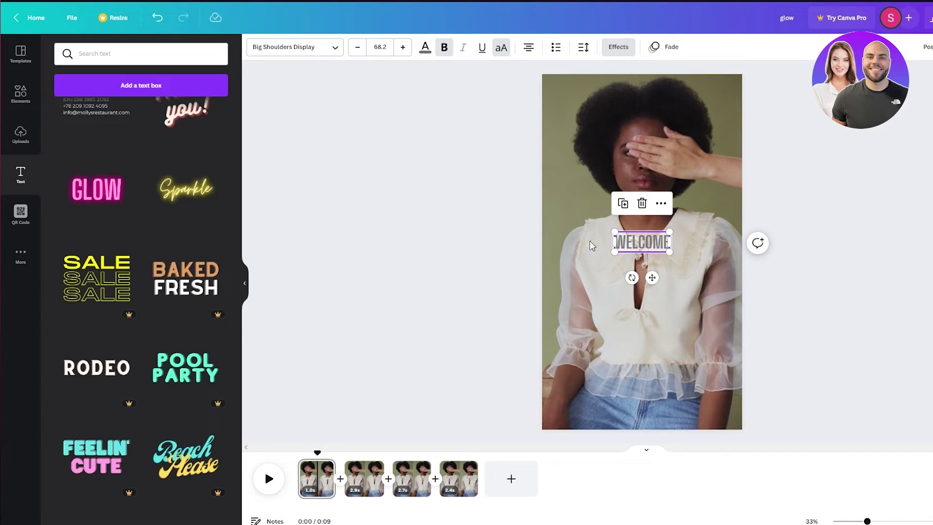
{"action": "left_click", "coordinate": [492, 250]}
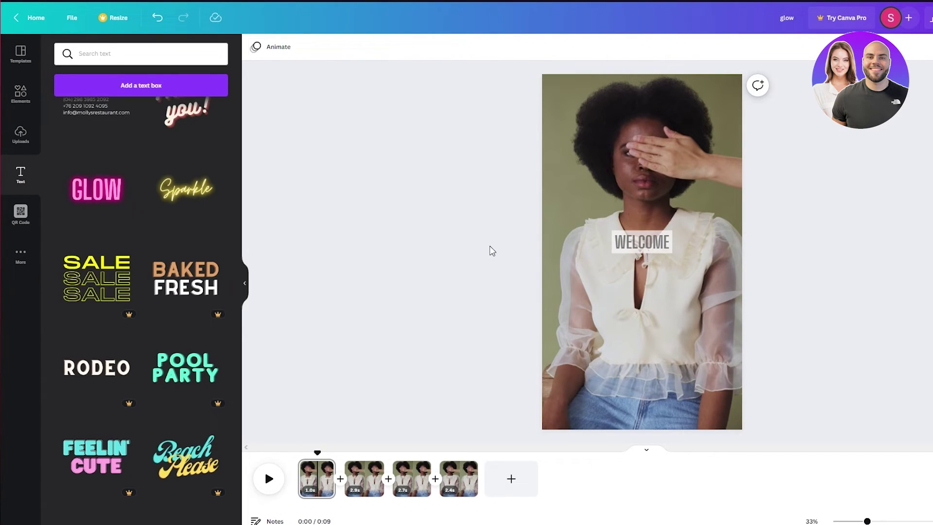
{"action": "left_click", "coordinate": [19, 101]}
{"action": "left_click", "coordinate": [138, 53]}
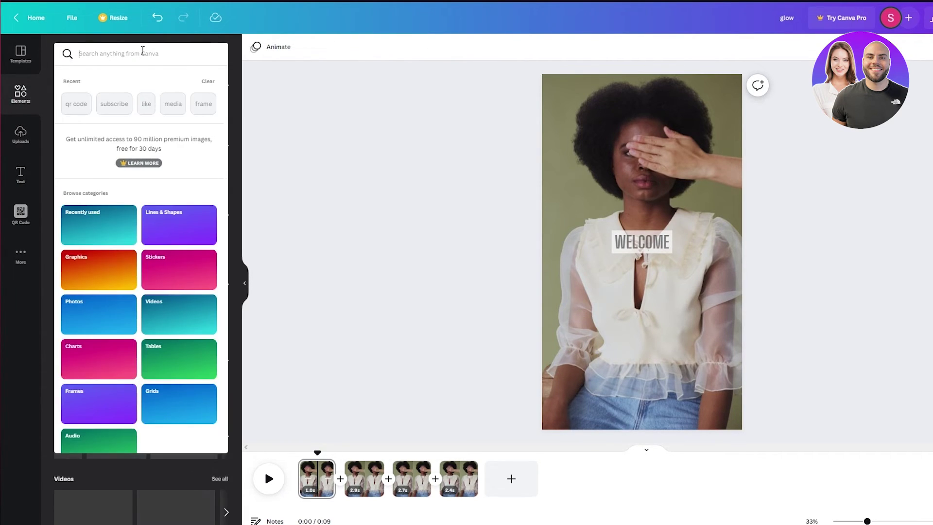
{"action": "type", "text": "stars"}
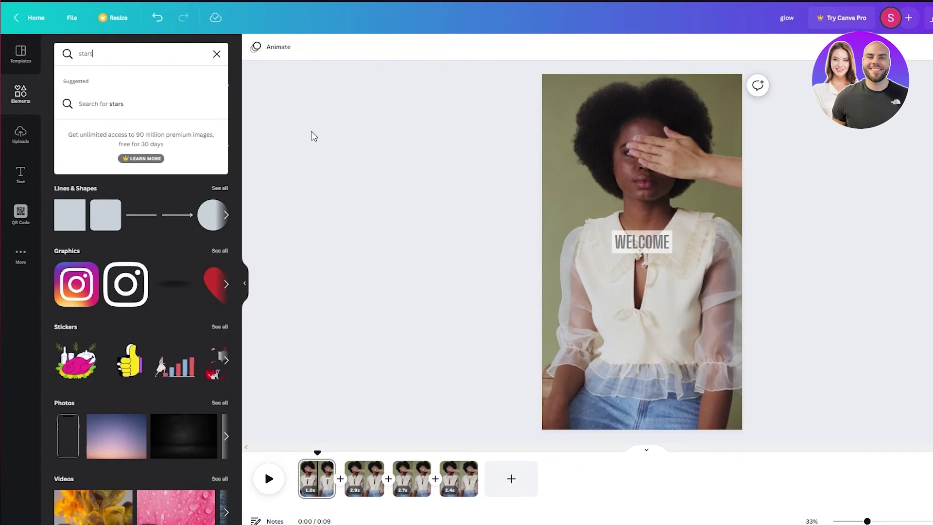
{"action": "key", "text": "Return"}
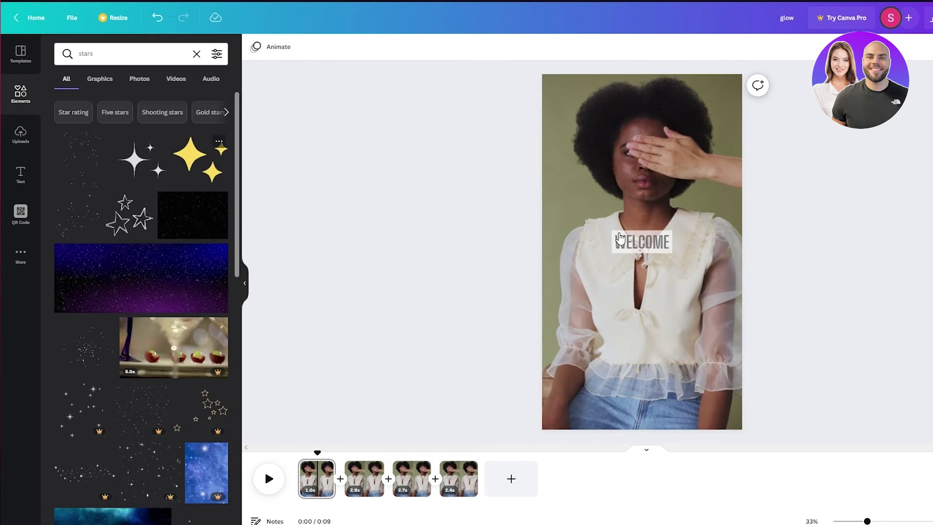
Place two yellow sparkle graphics around WELCOME, one at its upper right and one at its lower left, and play the reel.
{"action": "left_click", "coordinate": [199, 158]}
{"action": "mouse_move", "coordinate": [682, 219]}
{"action": "left_mouse_down"}
{"action": "mouse_move", "coordinate": [613, 268]}
{"action": "mouse_move", "coordinate": [709, 231]}
{"action": "mouse_move", "coordinate": [685, 225]}
{"action": "left_mouse_up"}
{"action": "left_click", "coordinate": [200, 147]}
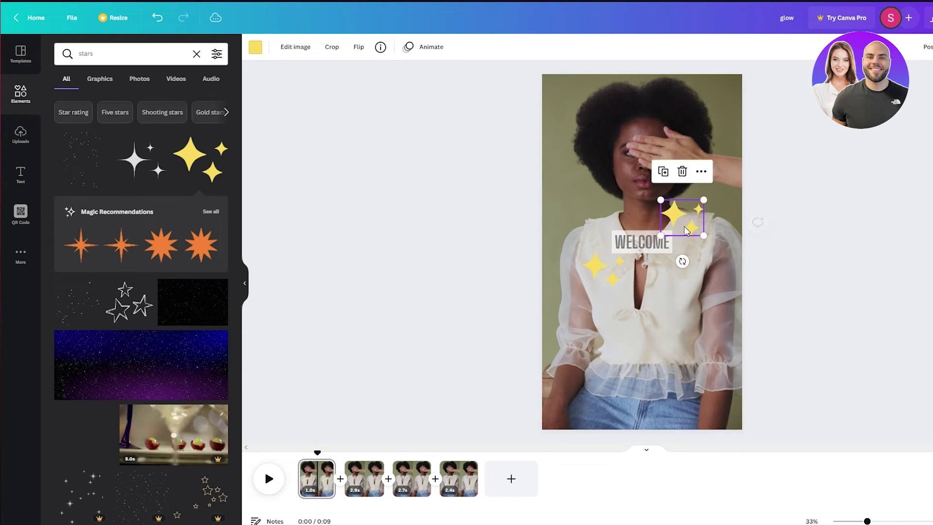
{"action": "left_click", "coordinate": [841, 271]}
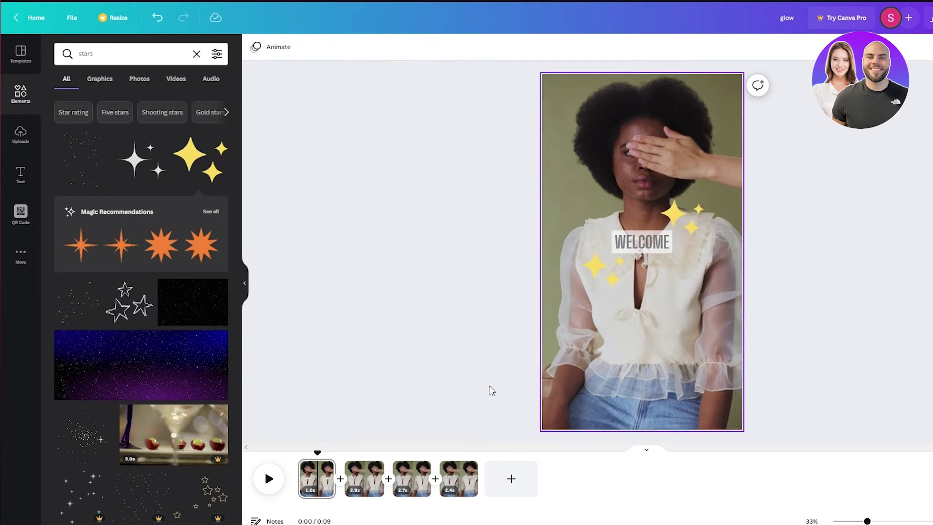
{"action": "left_click", "coordinate": [268, 480]}
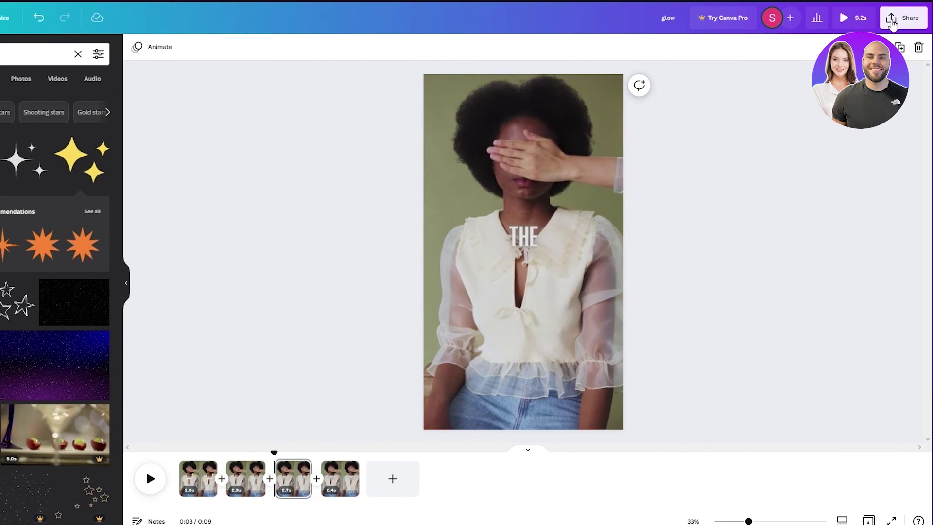
Download all four pages of the design as an MP4 video.
{"action": "left_click", "coordinate": [892, 21]}
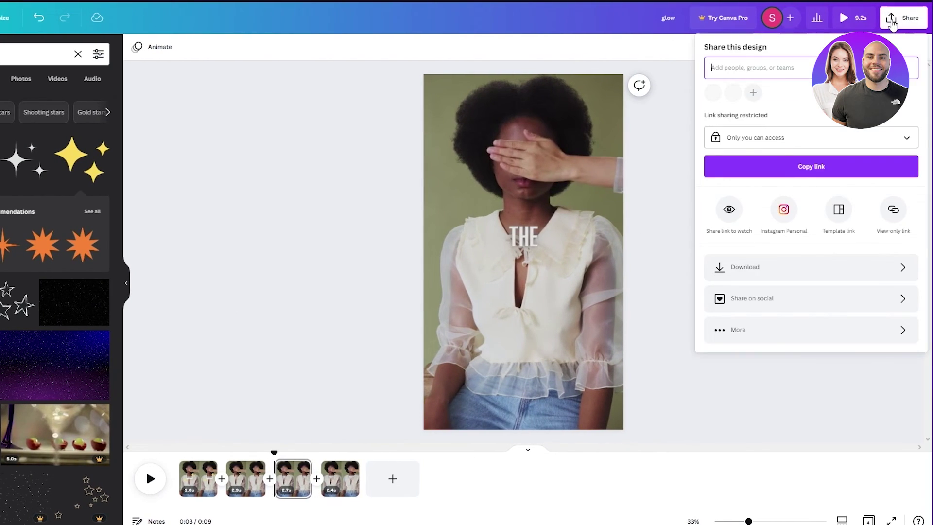
{"action": "left_click", "coordinate": [769, 282]}
{"action": "left_click", "coordinate": [865, 92]}
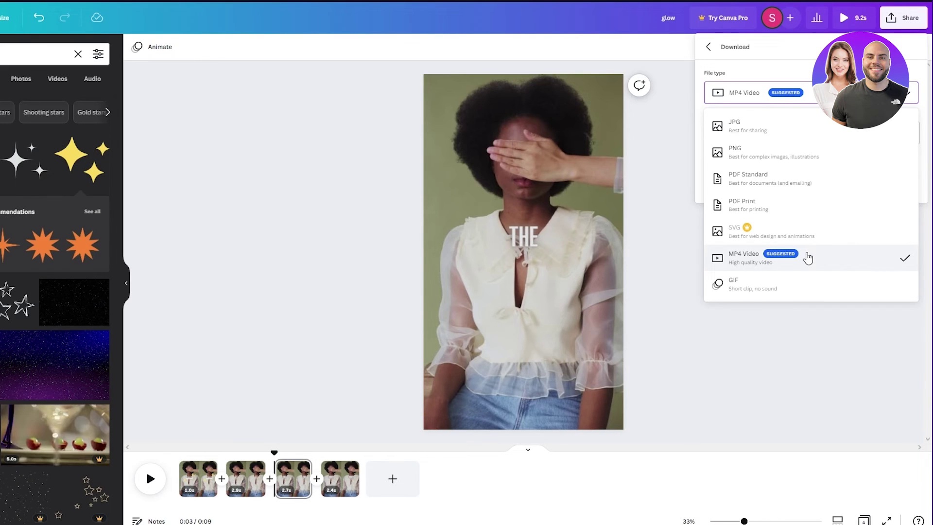
{"action": "left_click", "coordinate": [808, 257]}
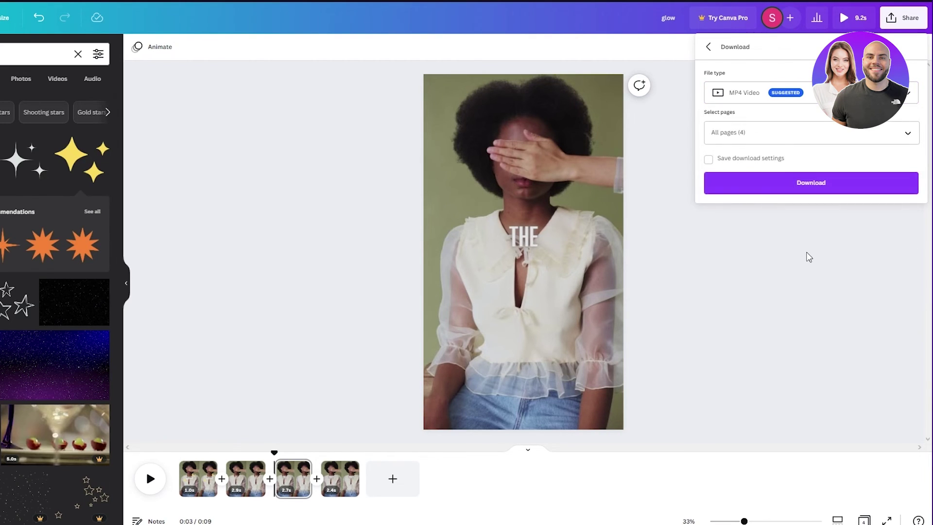
{"action": "left_click", "coordinate": [757, 185]}
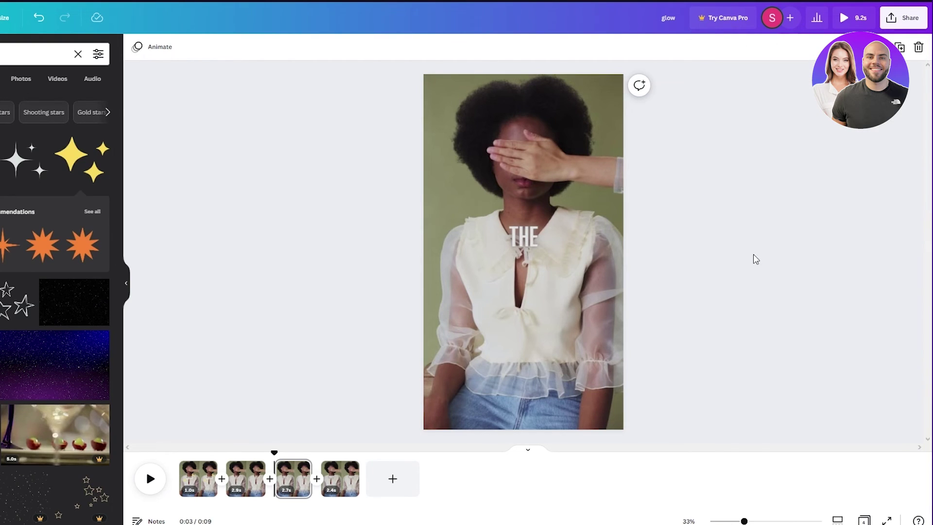